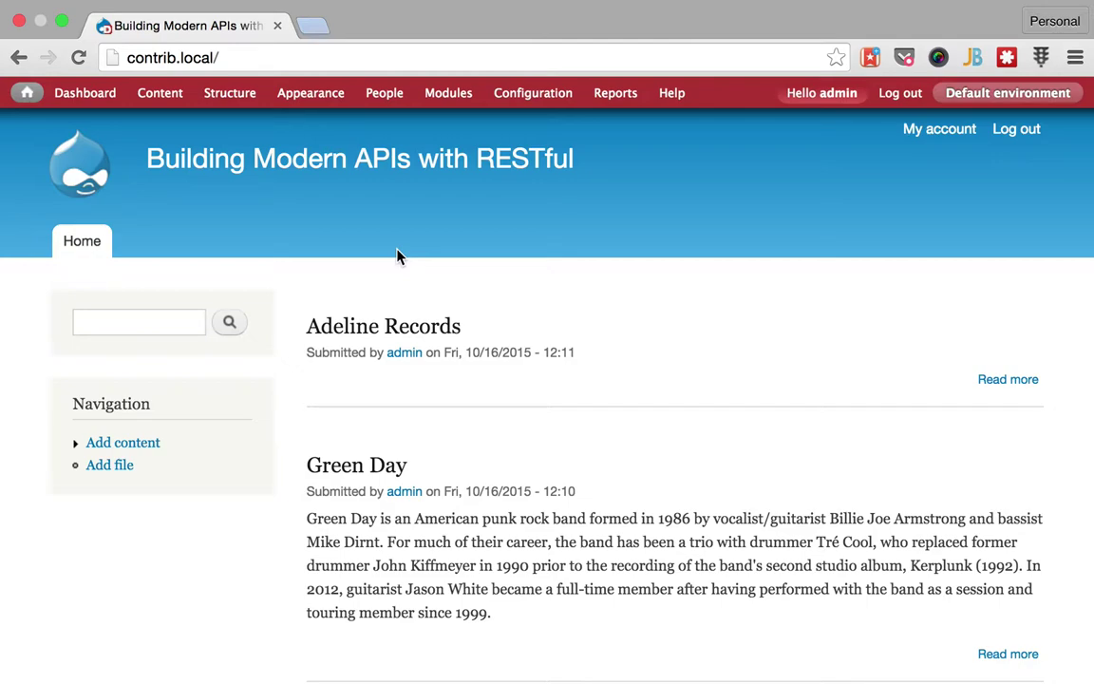
Open RESTful's 7.x-1.x README on GitHub in a new tab and scroll to its Concept section.
{"action": "key", "text": "super+t"}
{"action": "type", "text": "https://github.com/RESTful-Drupal/restful/blob/7.x-1.x/README.md"}
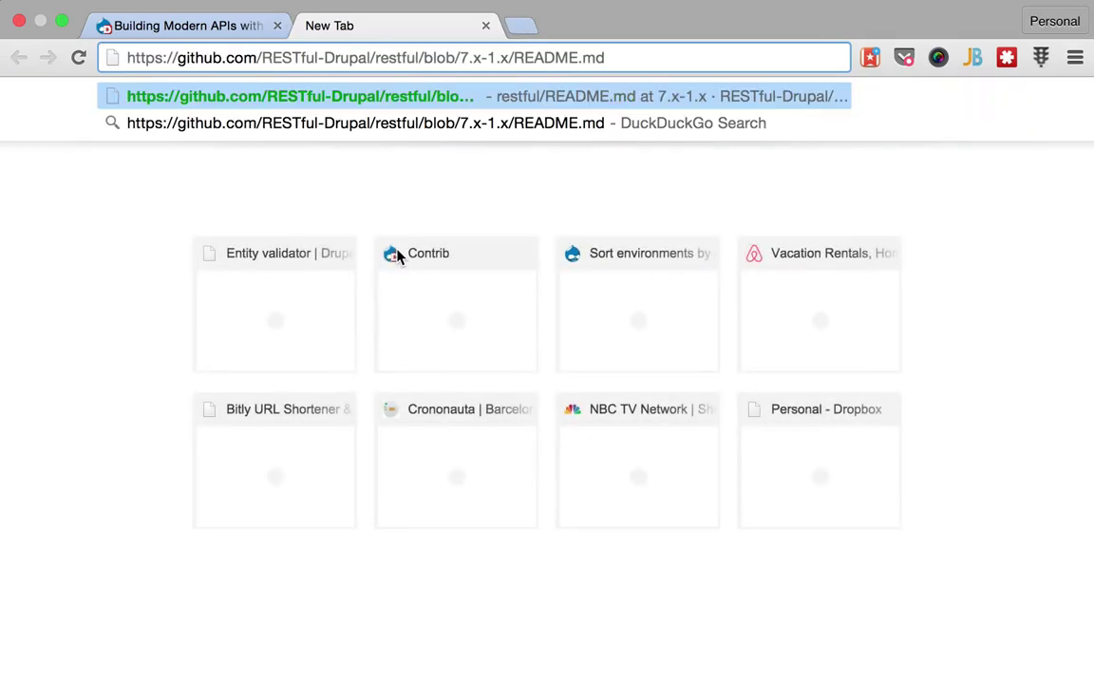
{"action": "key", "text": "Return"}
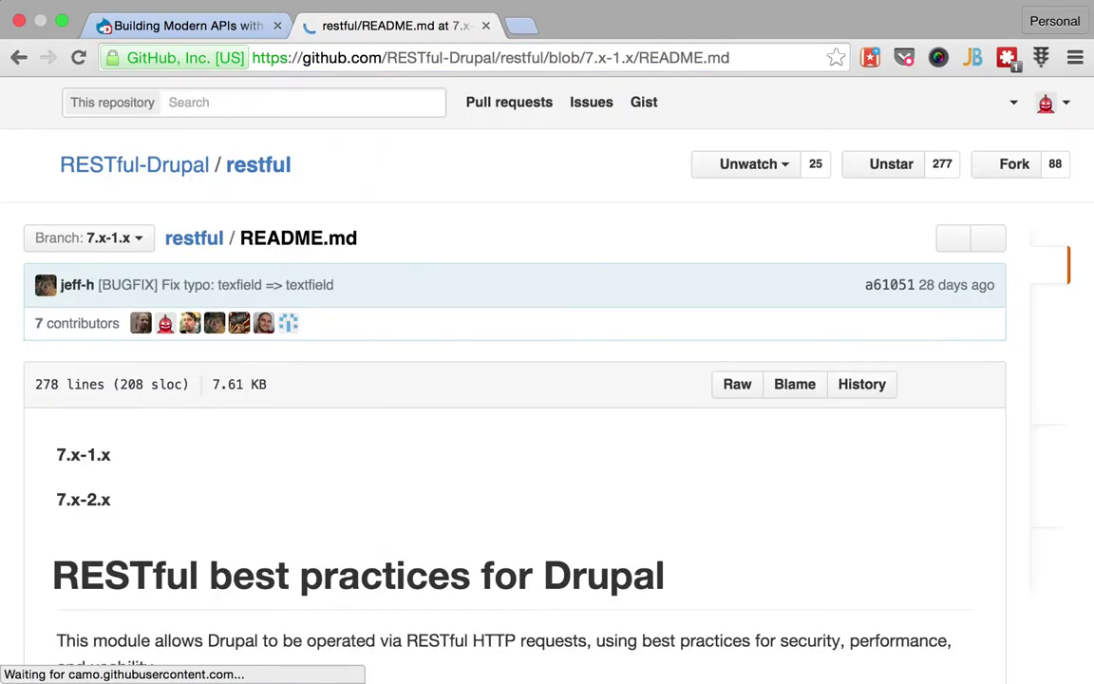
{"action": "scroll", "coordinate": [385, 376], "scroll_direction": "down", "scroll_amount": 5}
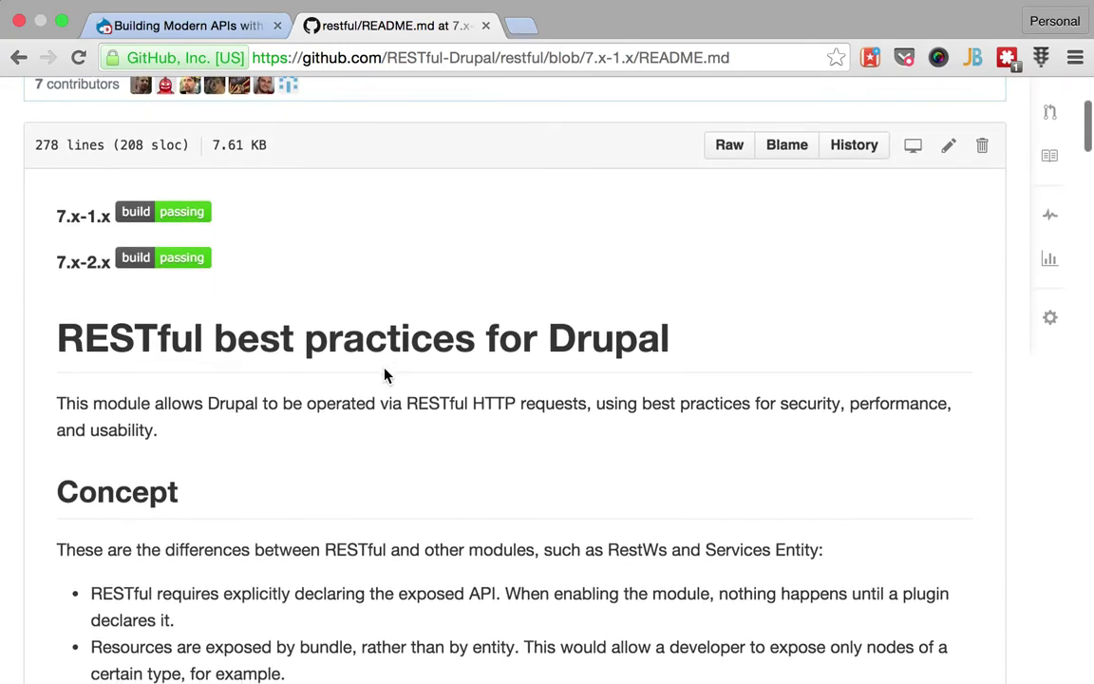
Open the RESTful project page on Drupal.org in a new tab via dgo.to/restful.
{"action": "left_click", "coordinate": [529, 35]}
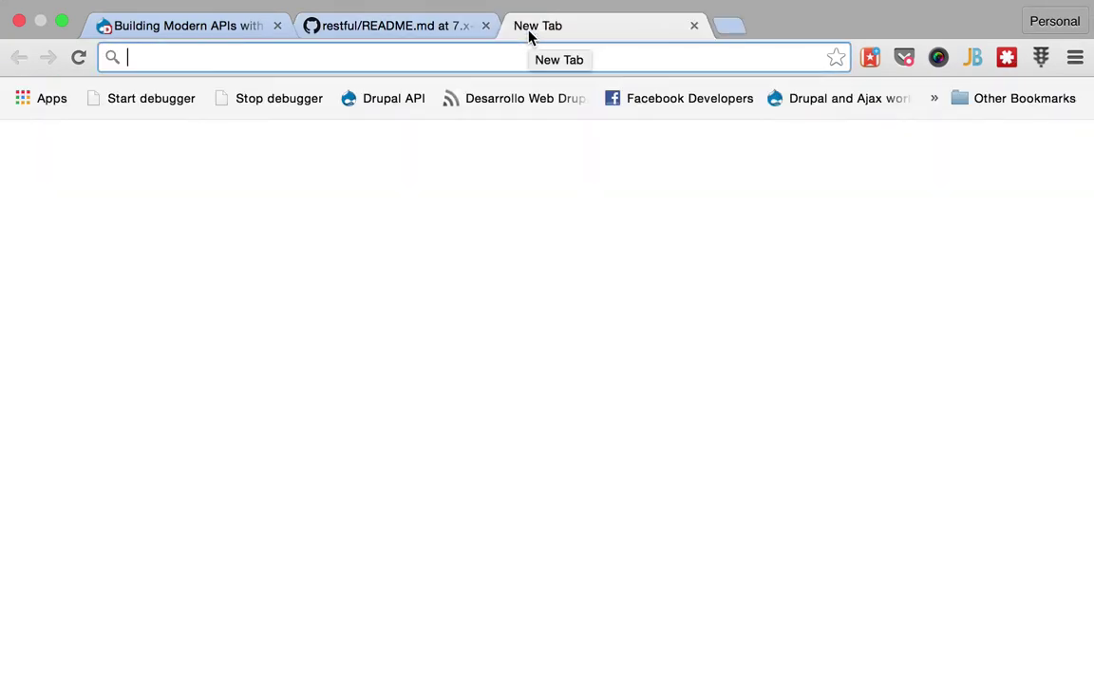
{"action": "type", "text": "dgo"}
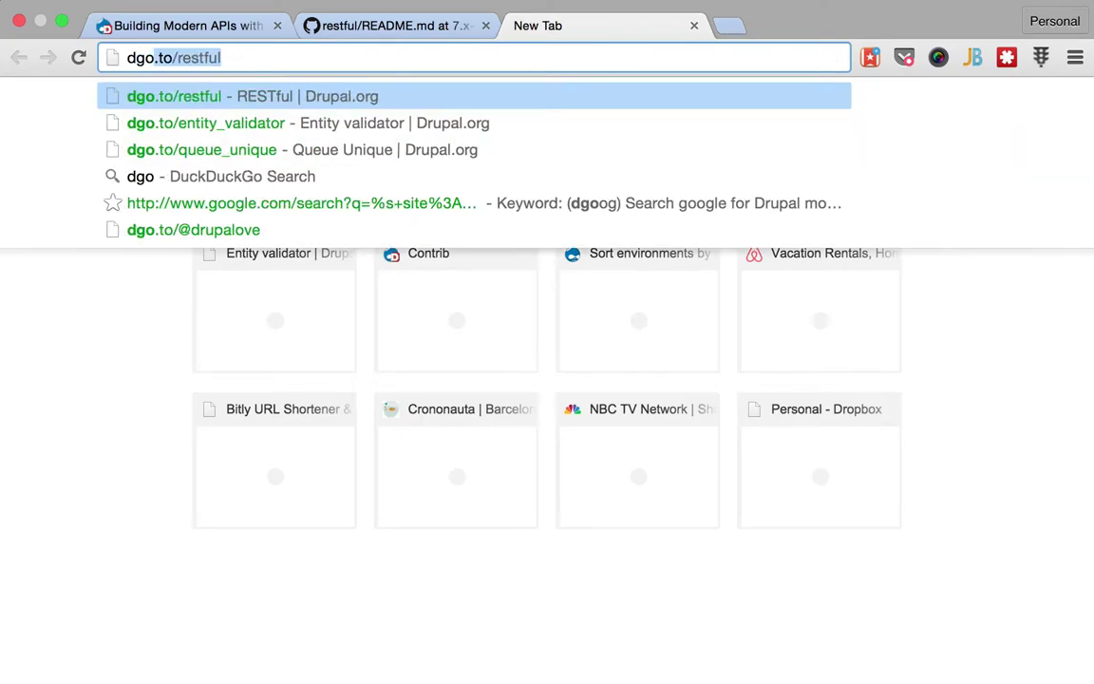
{"action": "key", "text": "Return"}
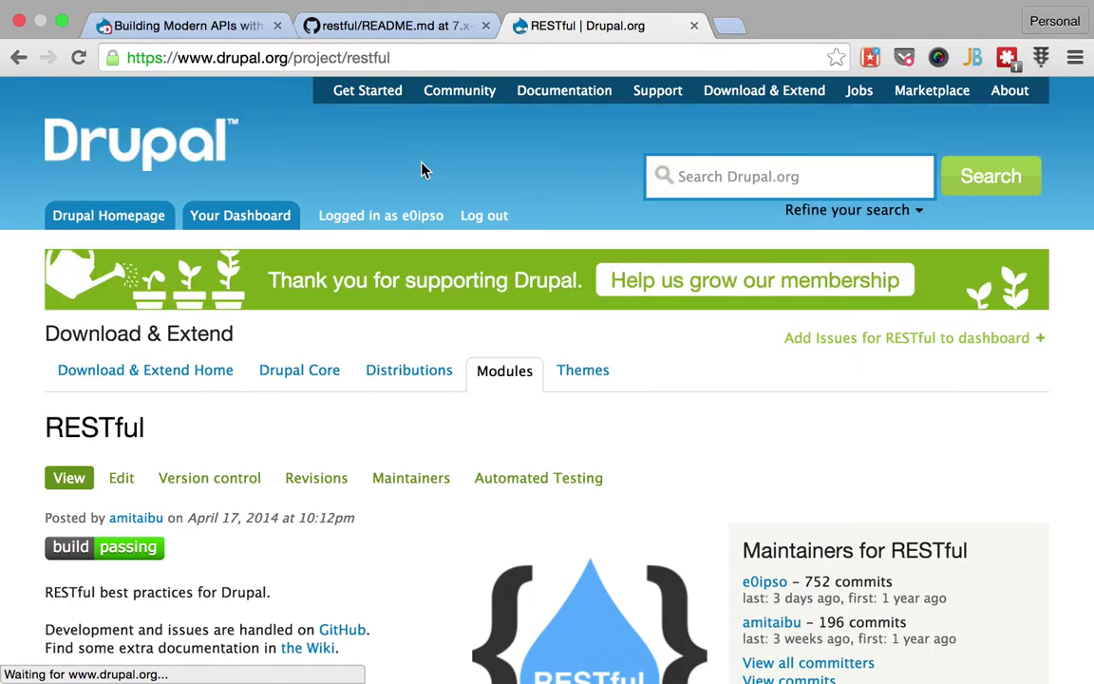
{"action": "scroll", "coordinate": [270, 564], "scroll_direction": "down", "scroll_amount": 3}
{"action": "scroll", "coordinate": [270, 565], "scroll_direction": "down", "scroll_amount": 1}
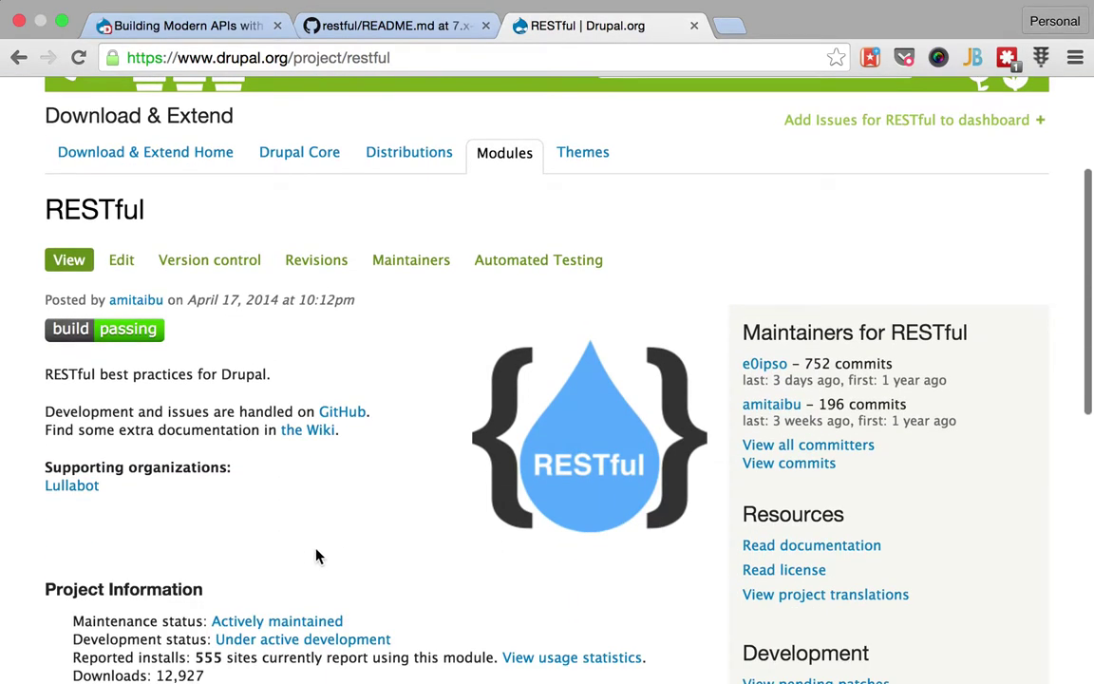
Look over RESTful's GitHub repository page, then close that tab.
{"action": "left_click", "coordinate": [342, 415]}
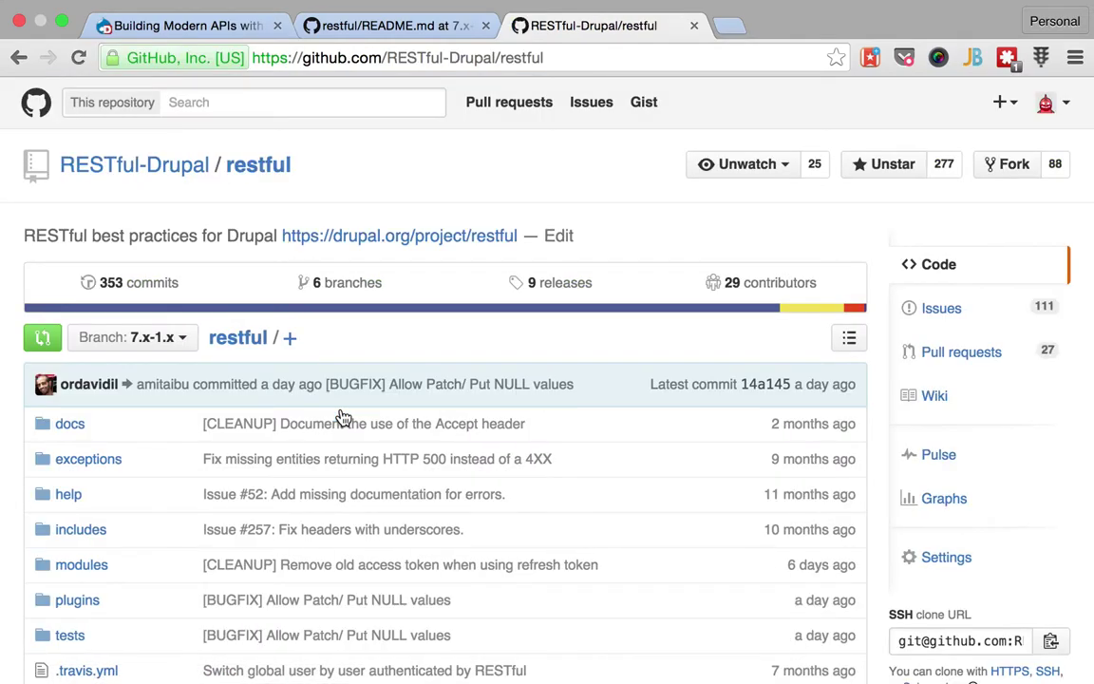
{"action": "scroll", "coordinate": [361, 386], "scroll_direction": "down", "scroll_amount": 10}
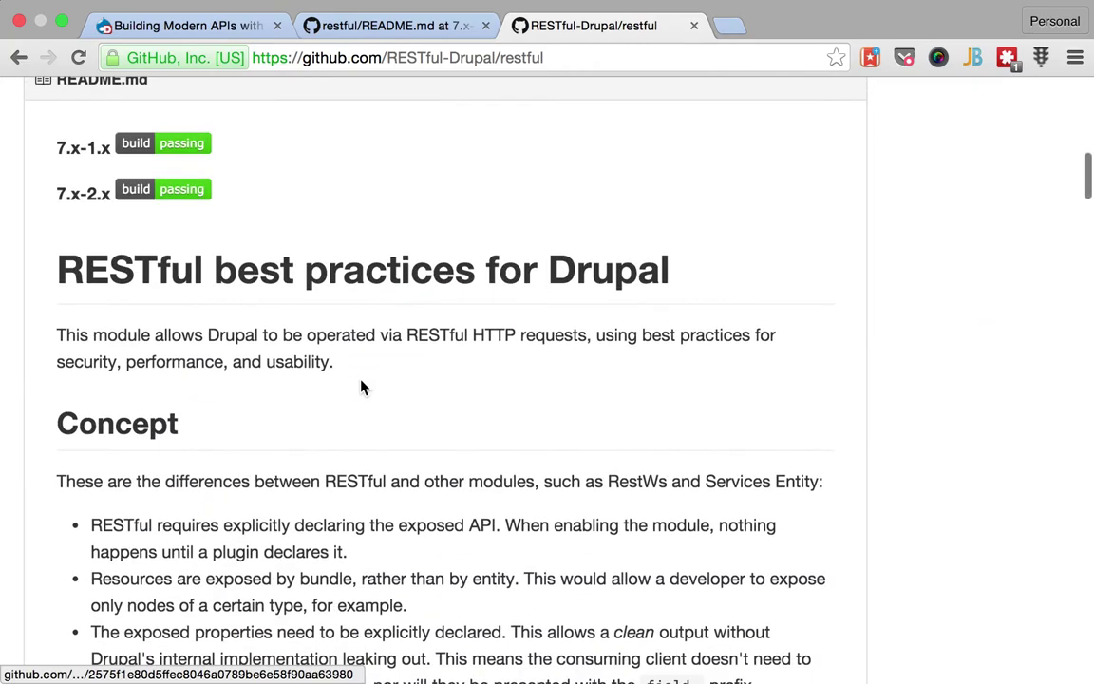
{"action": "scroll", "coordinate": [361, 386], "scroll_direction": "down", "scroll_amount": 3}
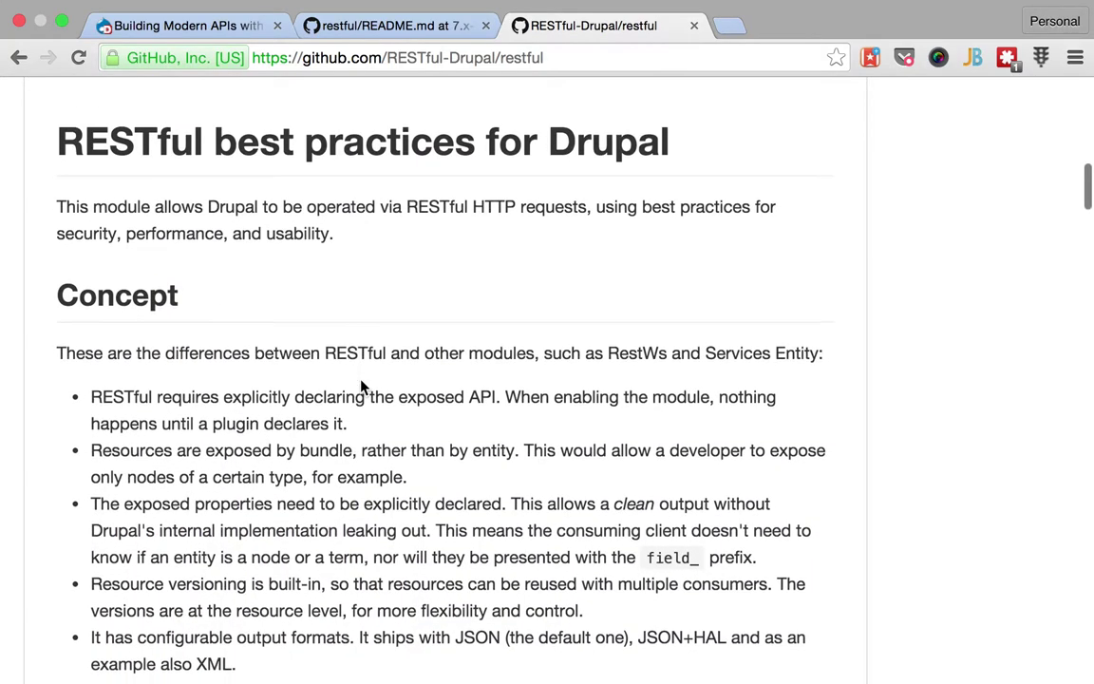
{"action": "left_click", "coordinate": [696, 26]}
Scroll the README to Module dependencies and highlight the Entity API and patch requirements.
{"action": "scroll", "coordinate": [502, 309], "scroll_direction": "down", "scroll_amount": 5}
{"action": "scroll", "coordinate": [501, 308], "scroll_direction": "down", "scroll_amount": 8}
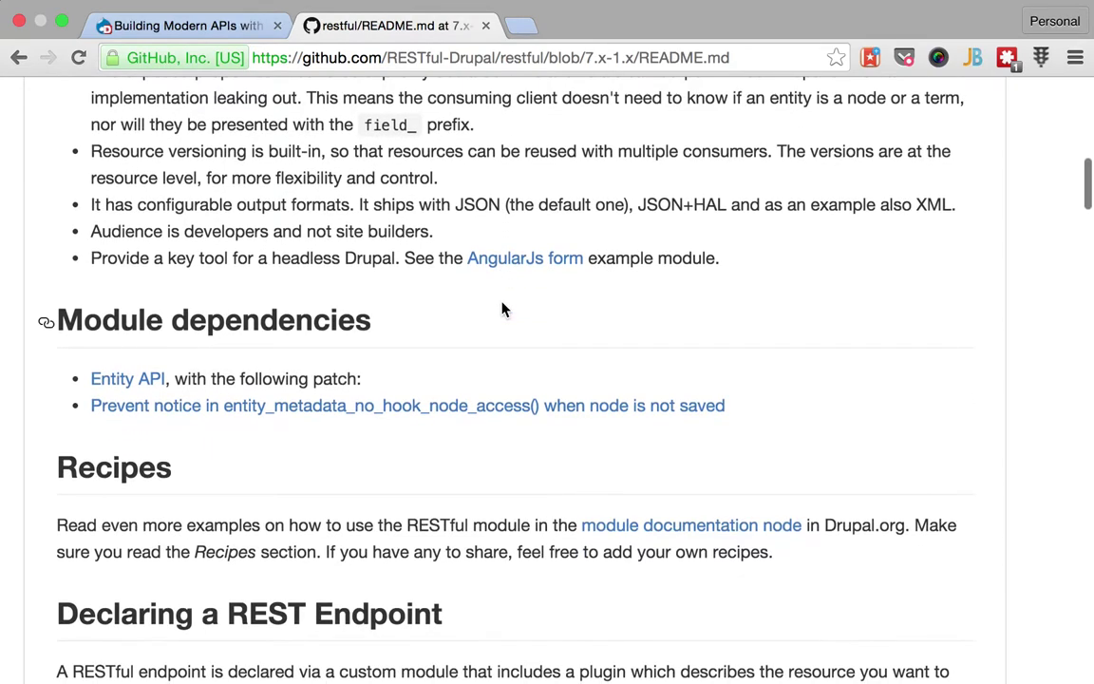
{"action": "triple_click", "coordinate": [326, 324]}
{"action": "left_click_drag", "start_coordinate": [326, 324], "coordinate": [333, 421]}
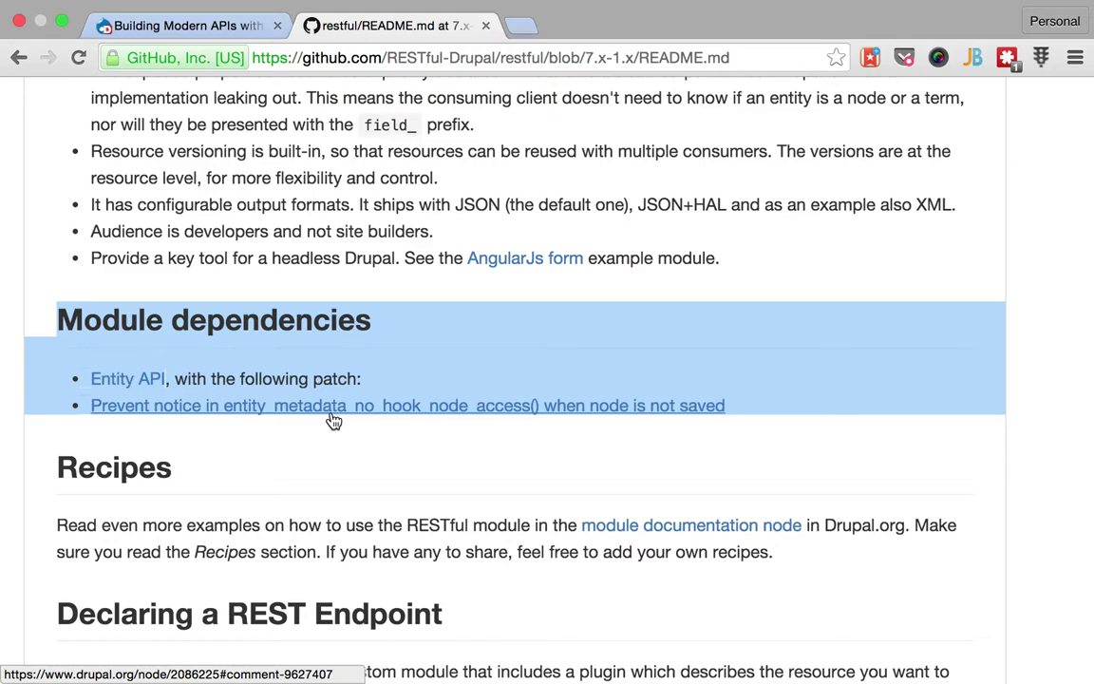
{"action": "left_click", "coordinate": [313, 429]}
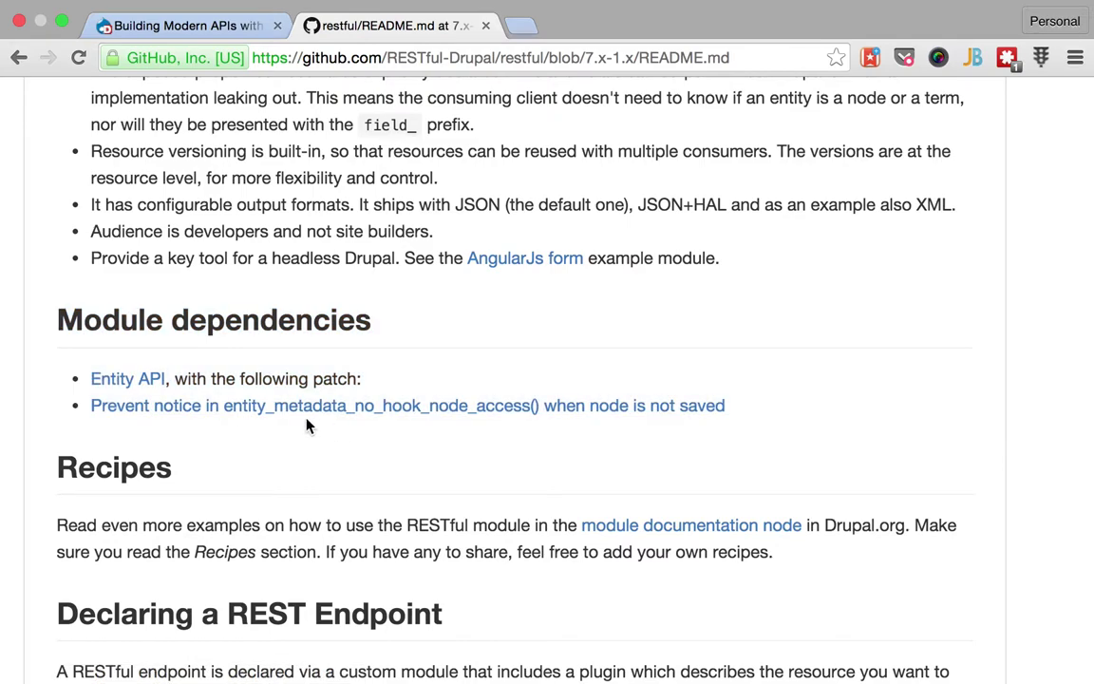
{"action": "left_click", "coordinate": [160, 415], "text": "super"}
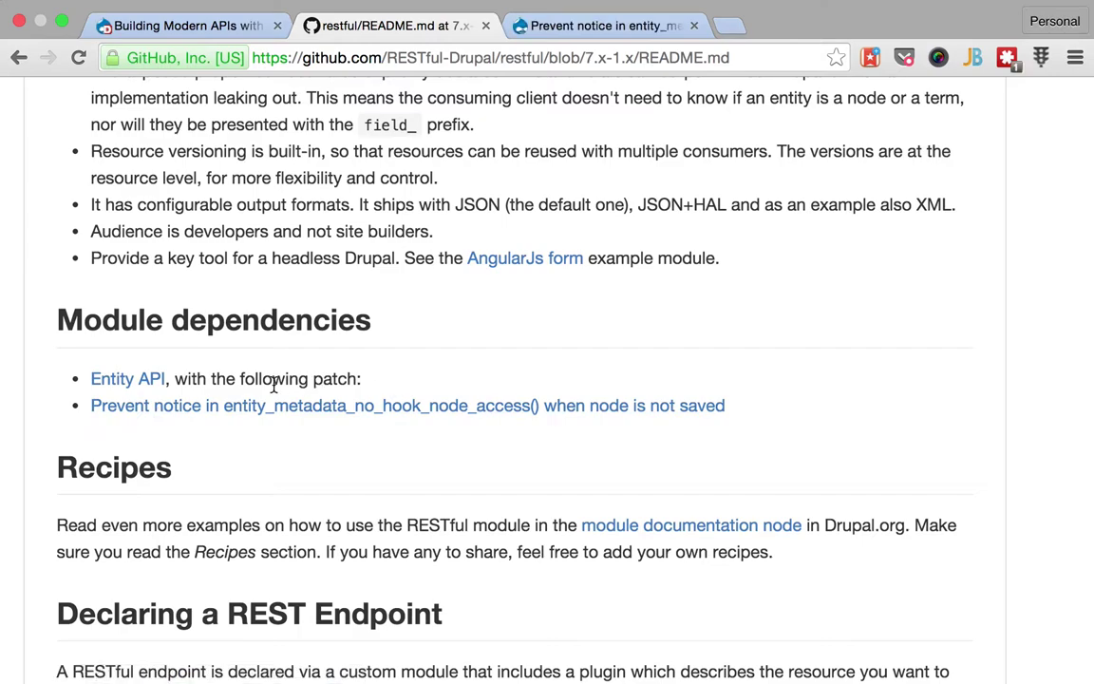
{"action": "triple_click", "coordinate": [166, 378]}
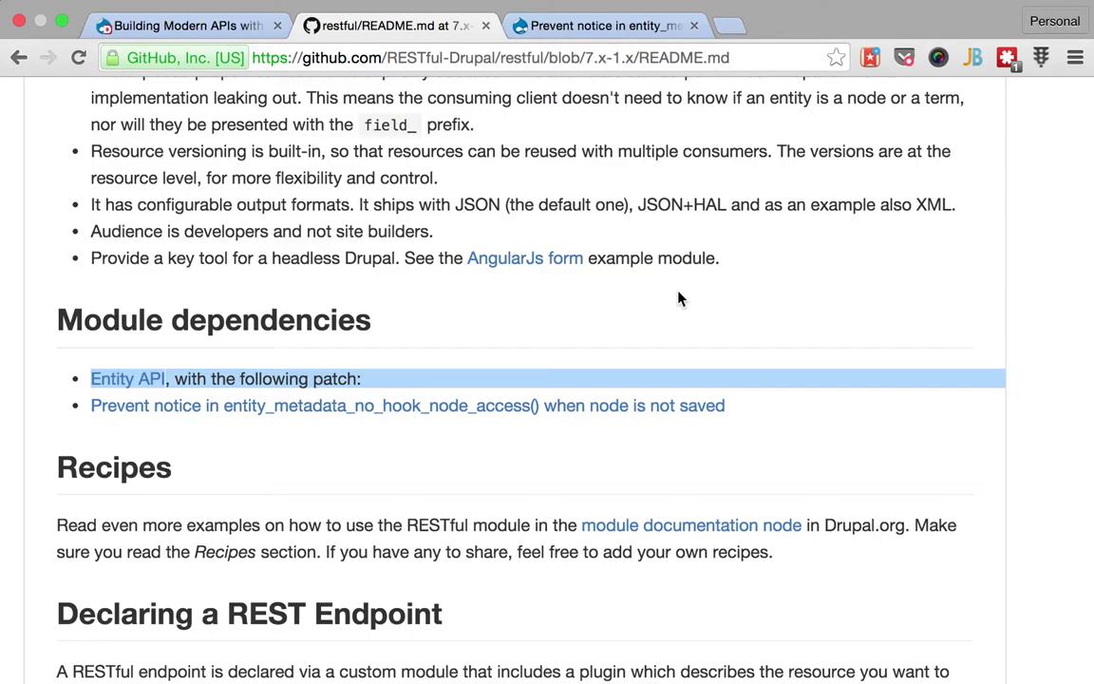
{"action": "left_click", "coordinate": [647, 303]}
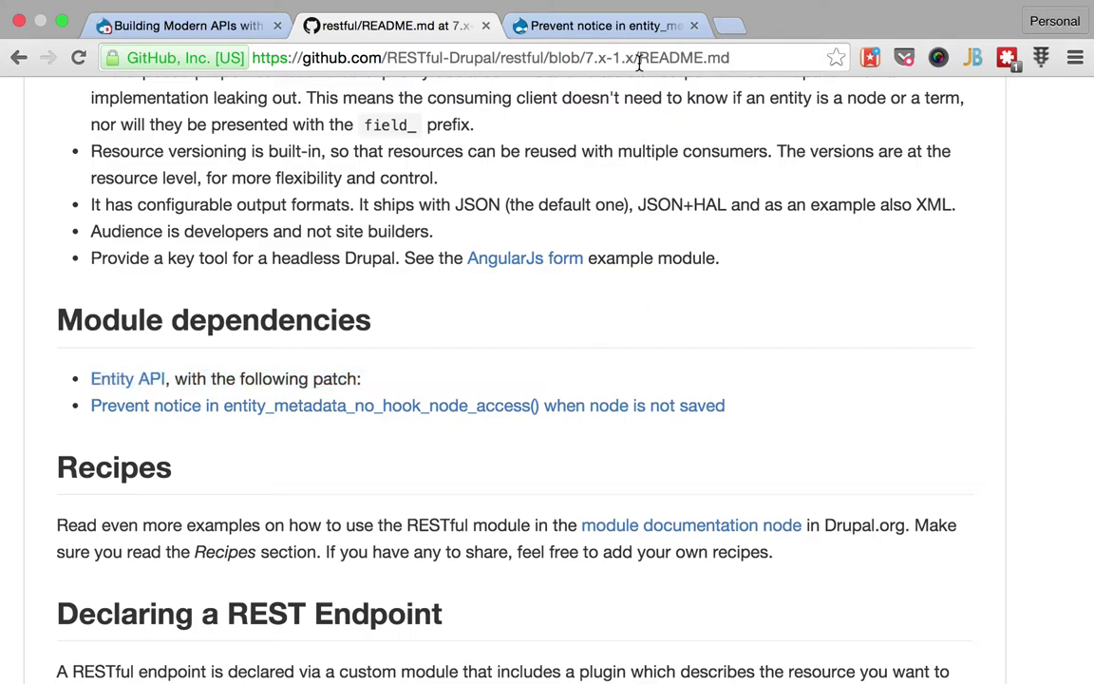
{"action": "left_click", "coordinate": [635, 28]}
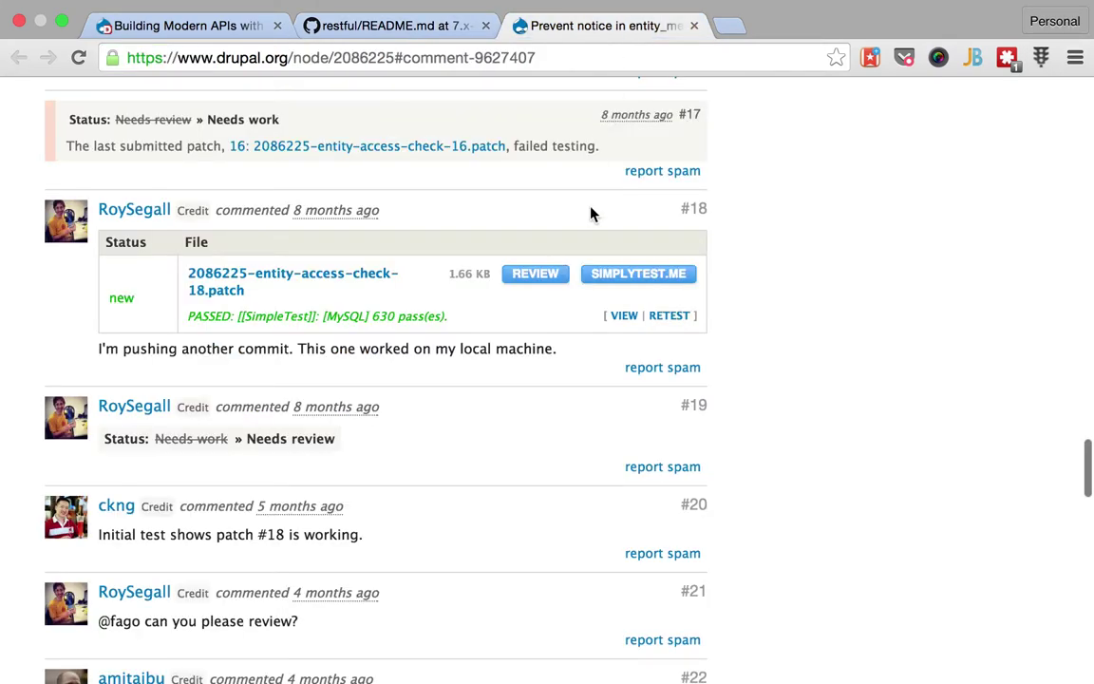
{"action": "left_click", "coordinate": [544, 285]}
{"action": "scroll", "coordinate": [544, 281], "scroll_direction": "down", "scroll_amount": 3}
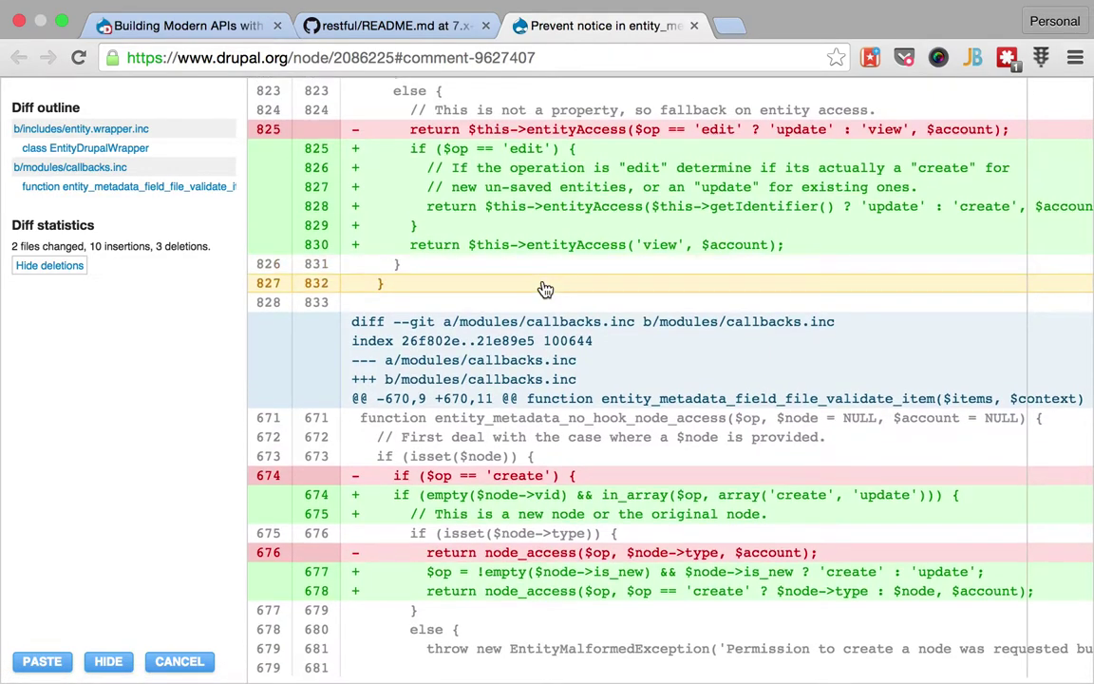
{"action": "left_click", "coordinate": [176, 661]}
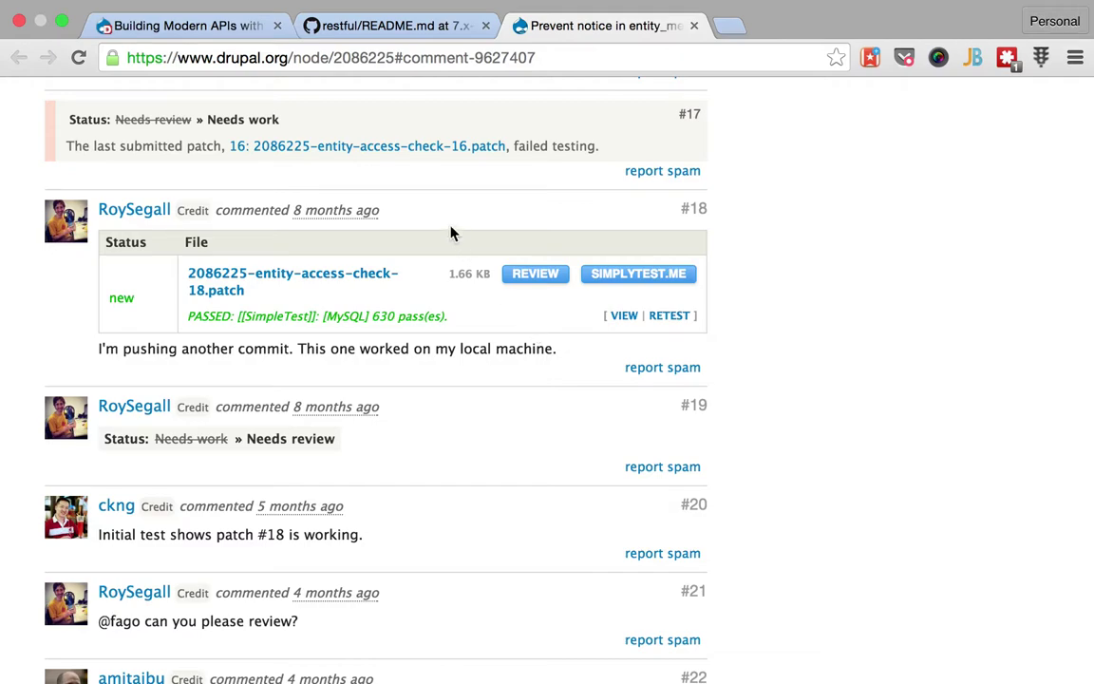
{"action": "left_click_drag", "start_coordinate": [380, 210], "coordinate": [294, 211]}
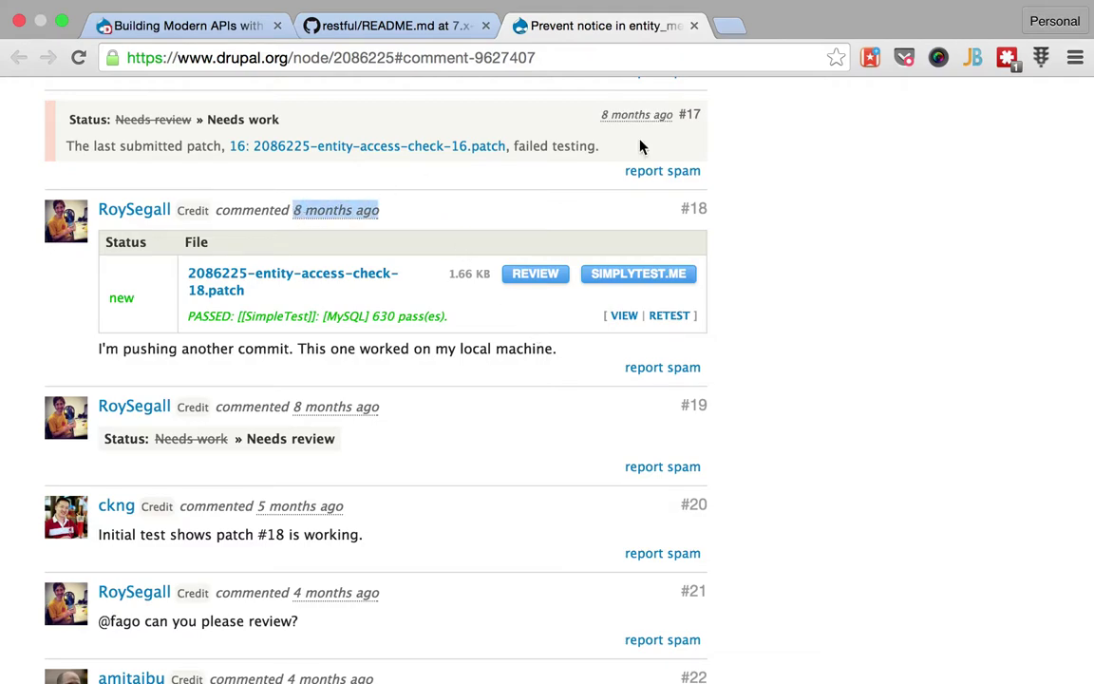
{"action": "left_click", "coordinate": [694, 26]}
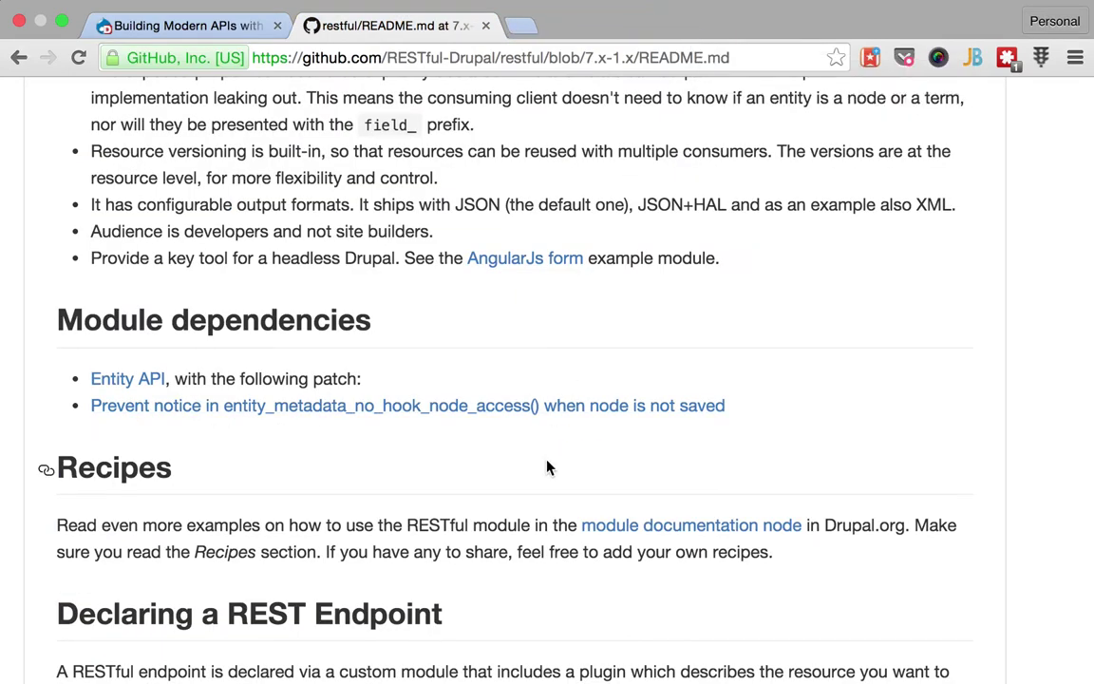
In Terminal, try drush dl --select without a project name, then cancel it.
{"action": "key", "text": "super+Tab"}
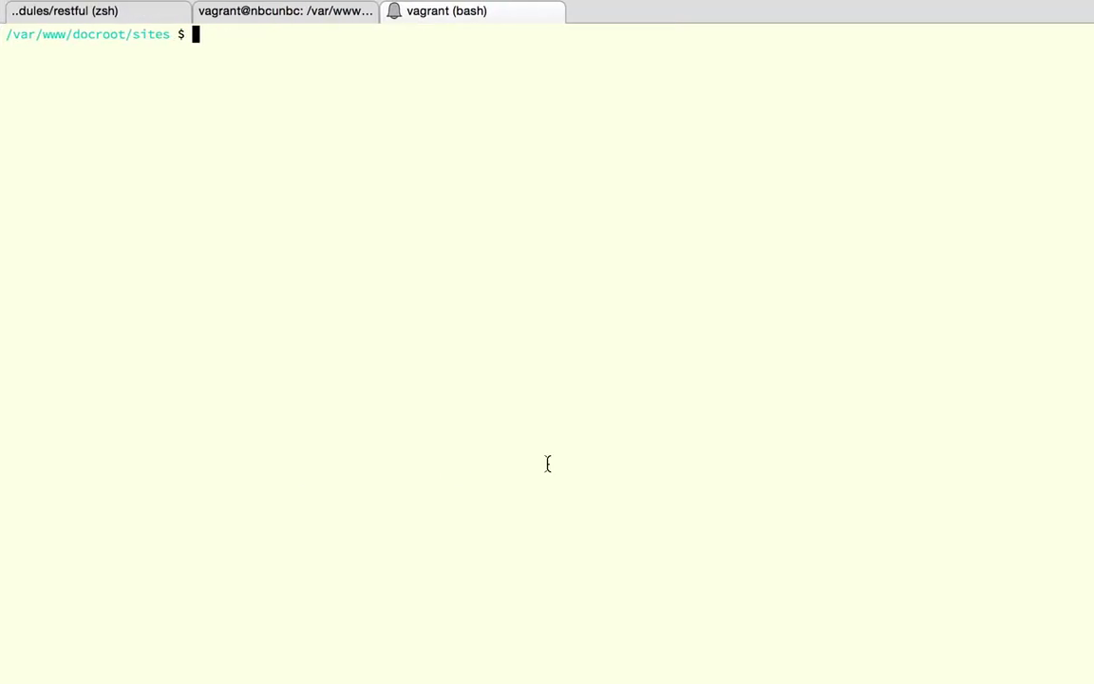
{"action": "type", "text": "drush d"}
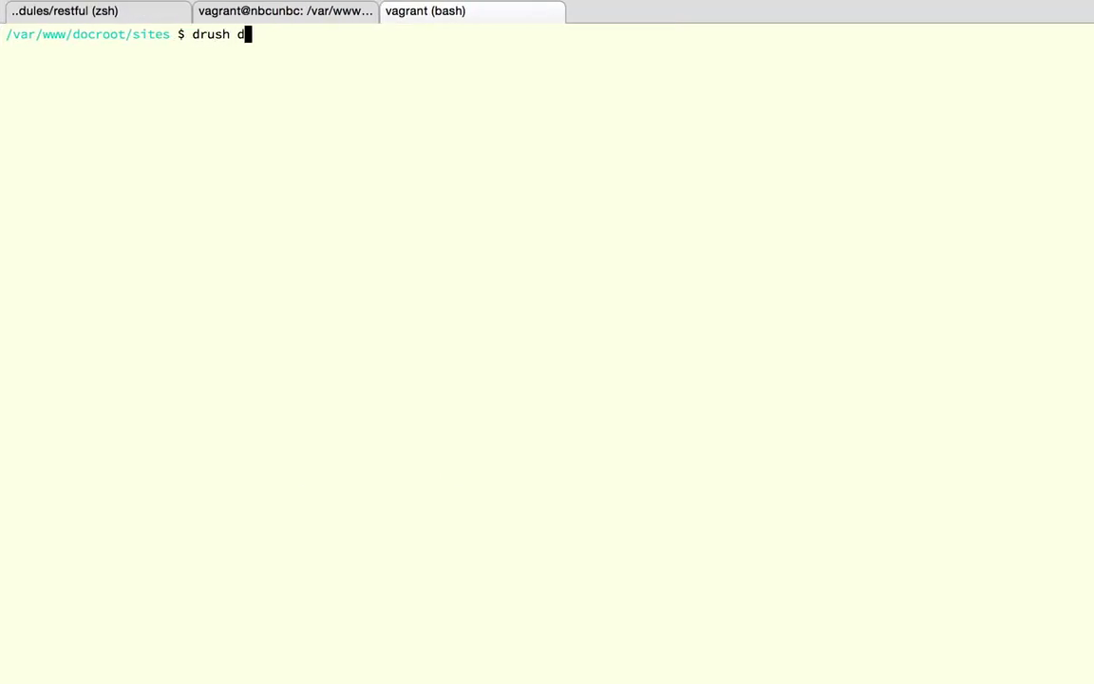
{"action": "type", "text": "l --select"}
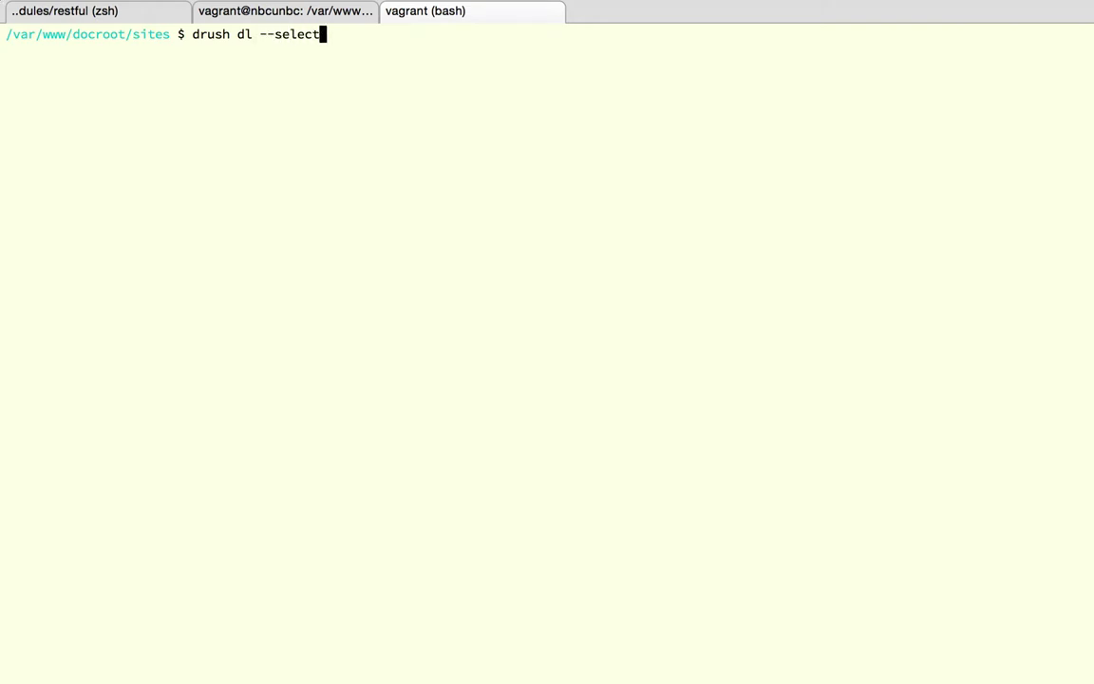
{"action": "key", "text": "Return"}
{"action": "key", "text": "ctrl+c"}
Run drush dl --select restful and pick option 1, the 7.x-2.x-dev release.
{"action": "key", "text": "Up"}
{"action": "type", "text": "r"}
{"action": "type", "text": "esw"}
{"action": "key", "text": "BackSpace"}
{"action": "type", "text": "tful"}
{"action": "key", "text": "Return"}
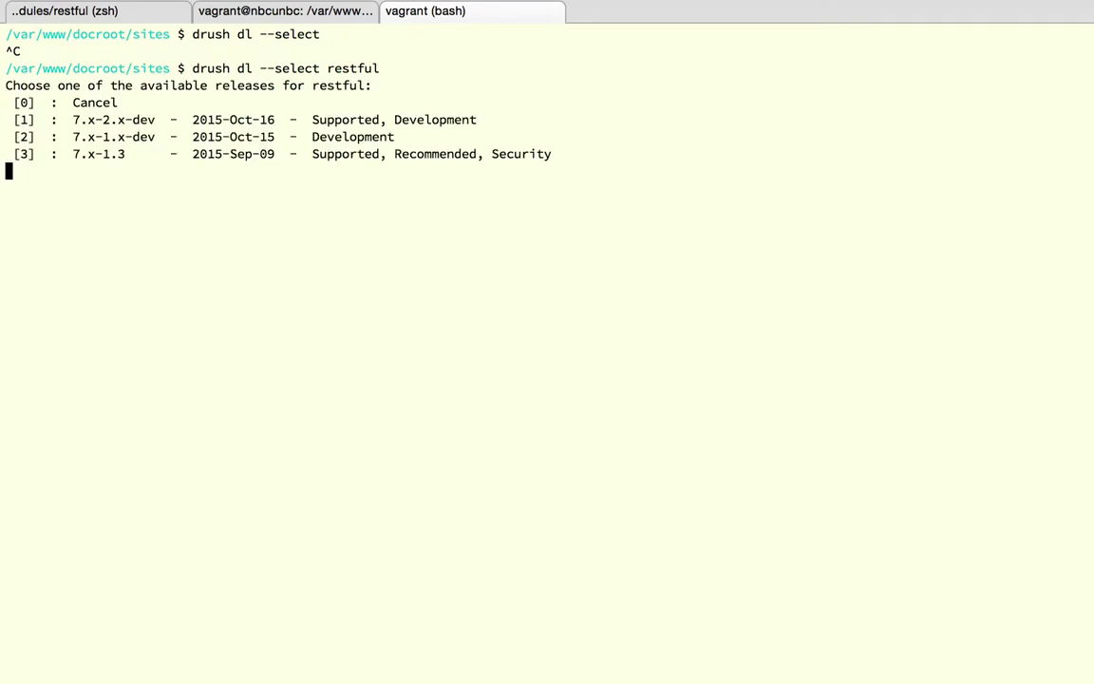
{"action": "type", "text": "1"}
{"action": "key", "text": "Return"}
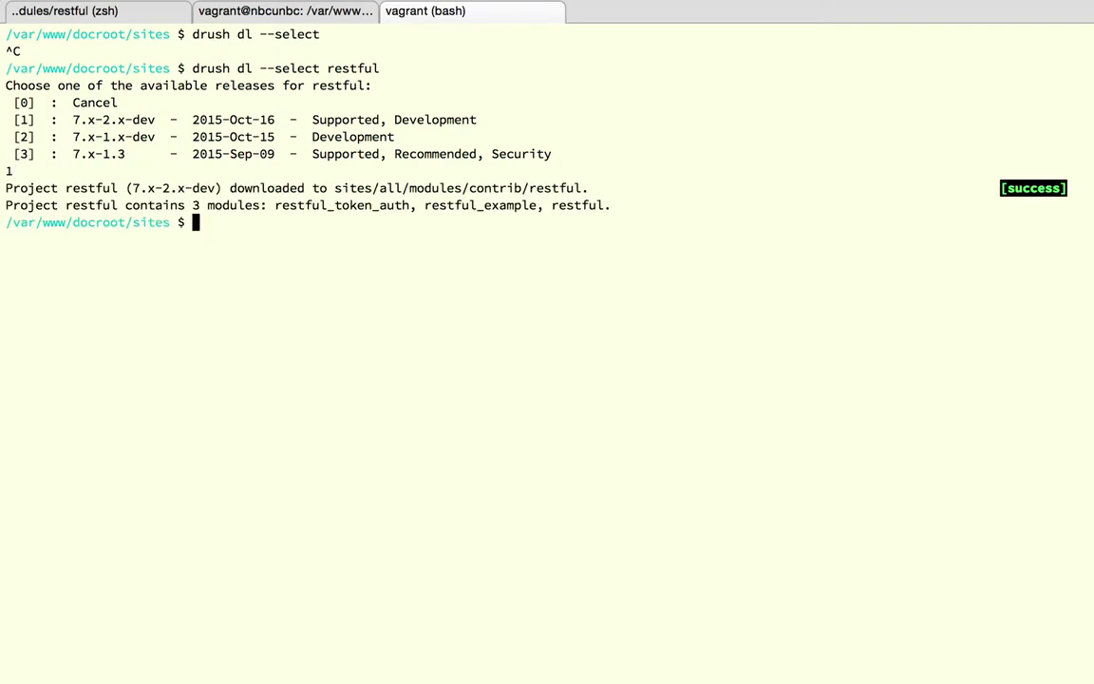
{"action": "key", "text": "super+Tab"}
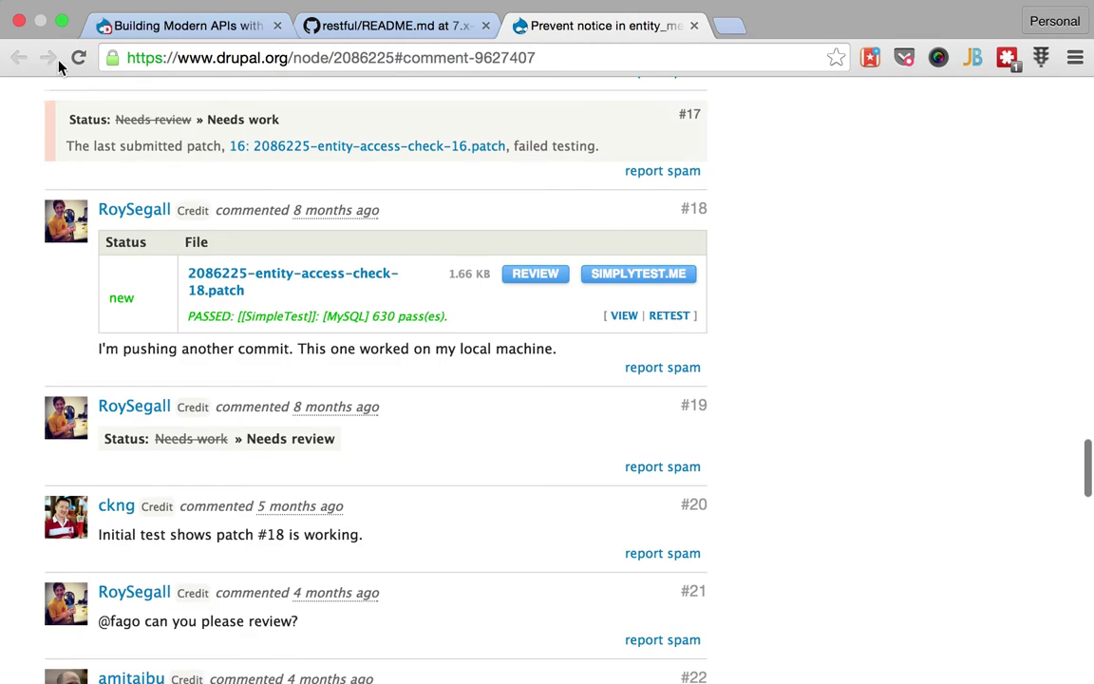
Check RESTful's 7.x-2.x-dev download on Drupal.org, then note the module path in drush's output.
{"action": "left_click", "coordinate": [354, 60]}
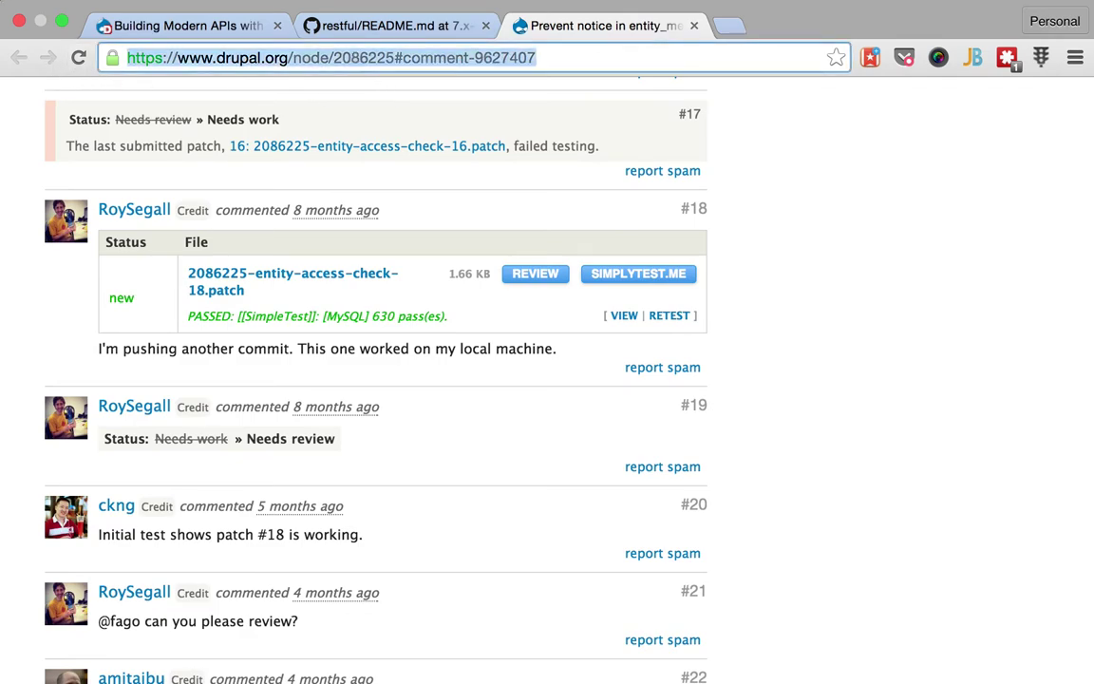
{"action": "type", "text": "dfo"}
{"action": "key", "text": "BackSpace"}
{"action": "key", "text": "BackSpace"}
{"action": "type", "text": "go.to/restful"}
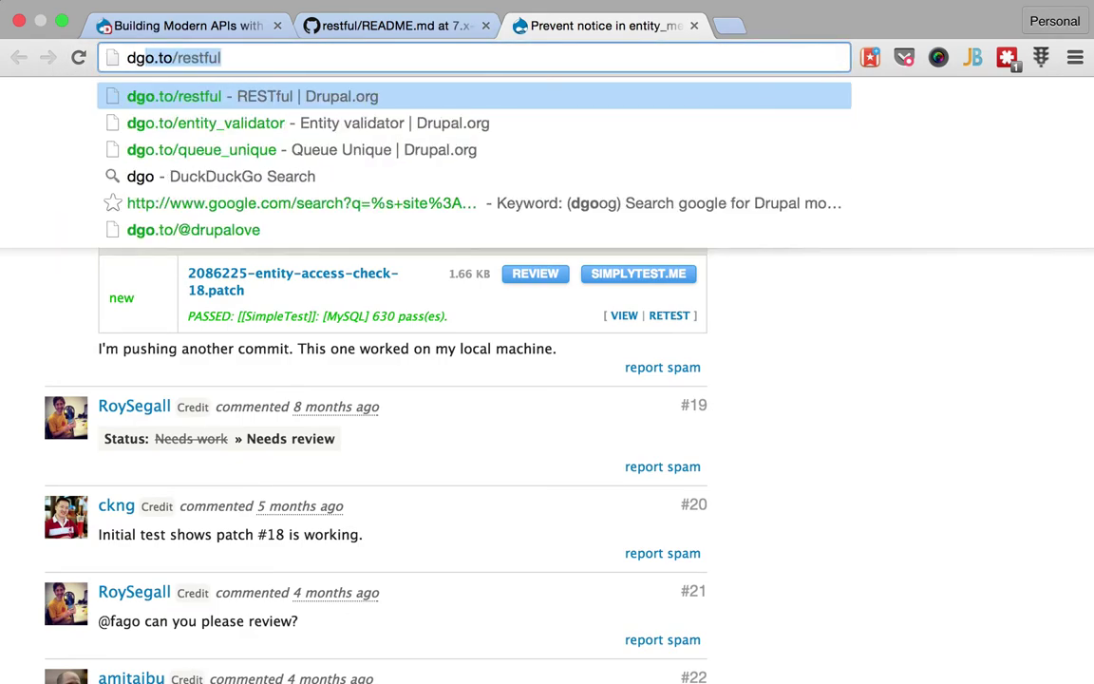
{"action": "key", "text": "Return"}
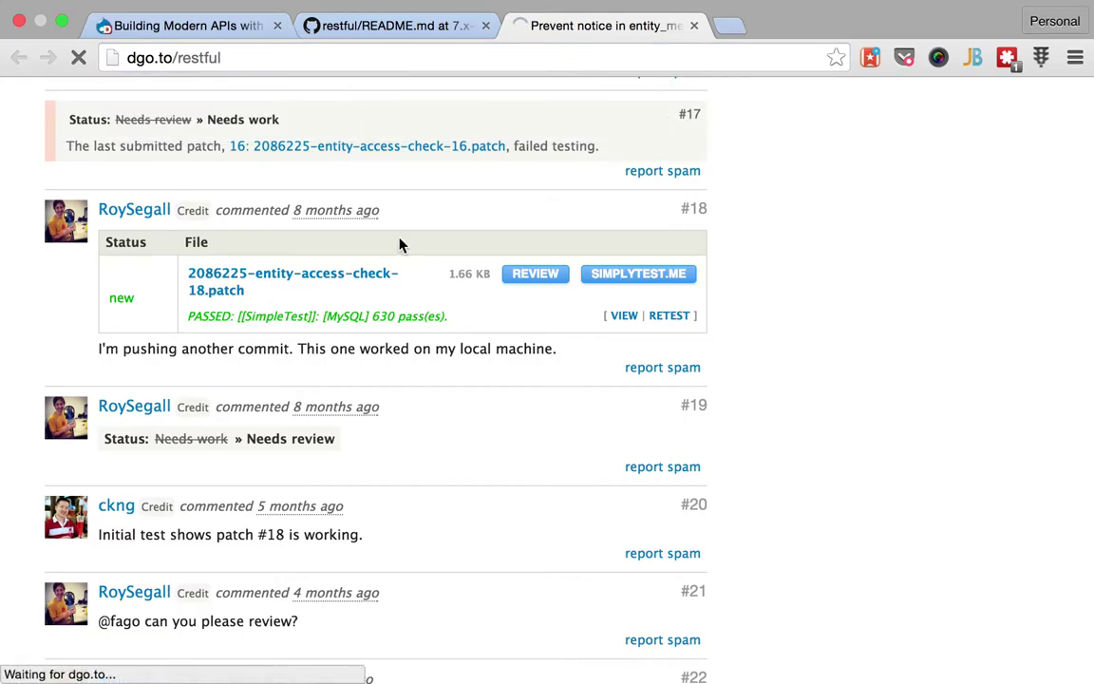
{"action": "scroll", "coordinate": [401, 245], "scroll_direction": "down", "scroll_amount": 10}
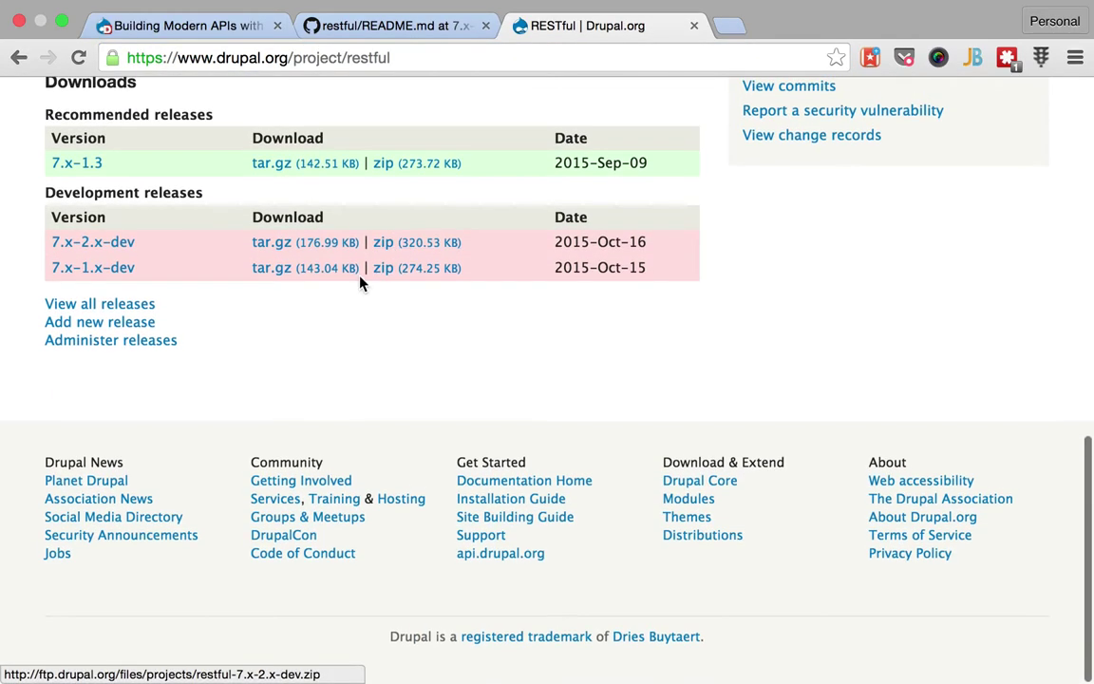
{"action": "right_click", "coordinate": [297, 244]}
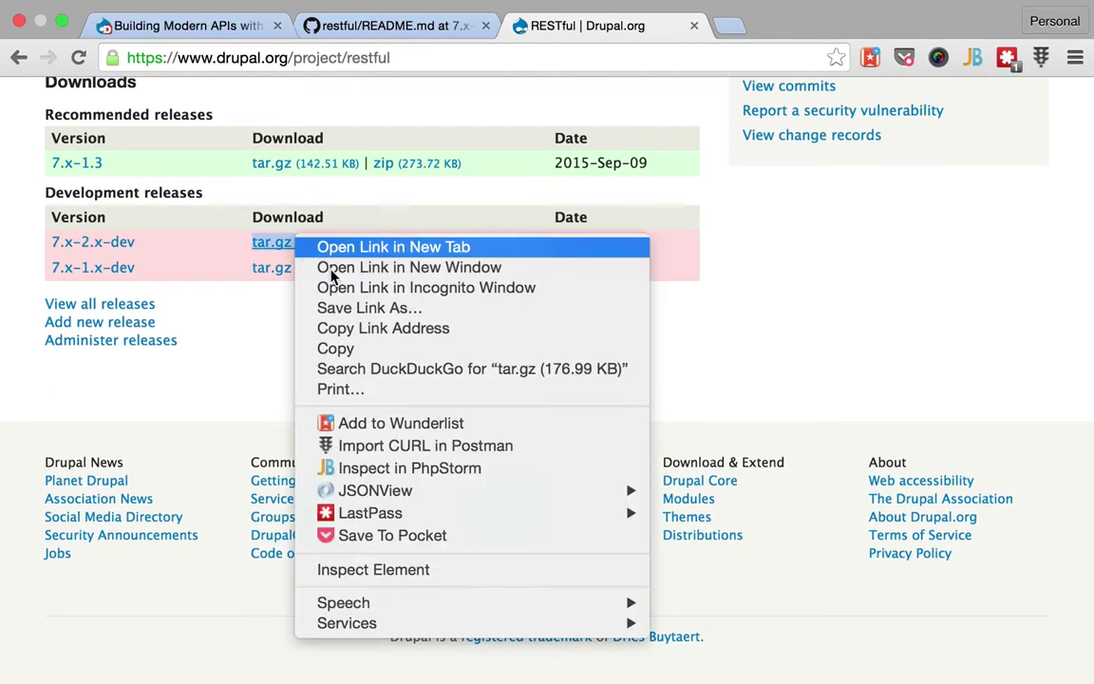
{"action": "left_click", "coordinate": [252, 313]}
{"action": "key", "text": "super+Tab"}
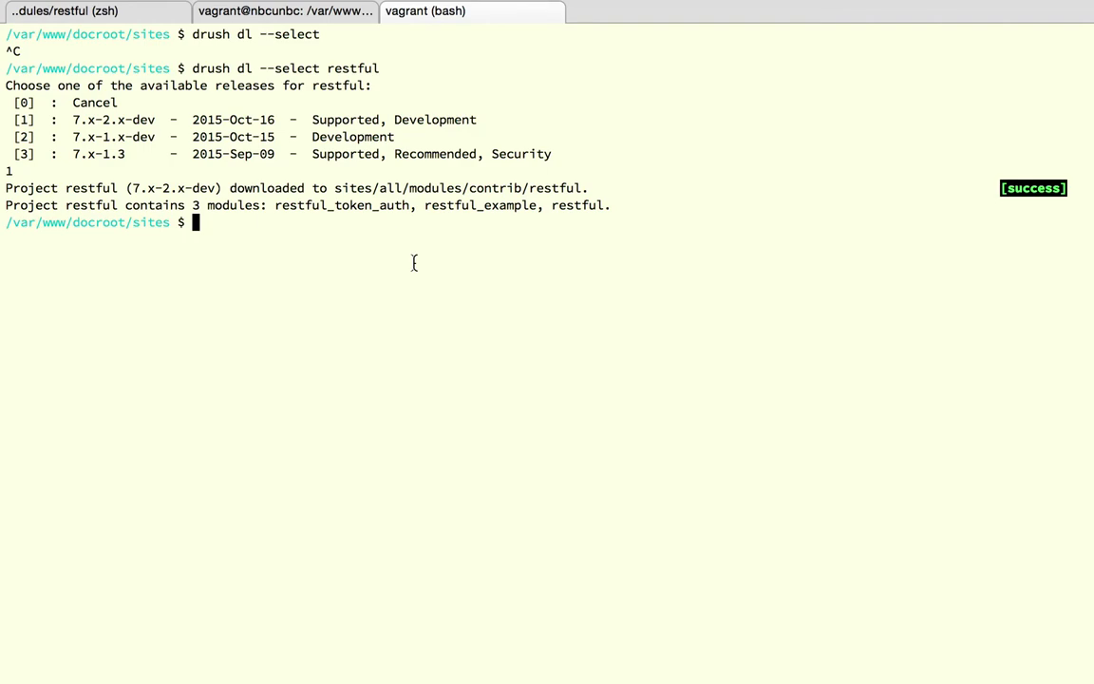
{"action": "double_click", "coordinate": [543, 188]}
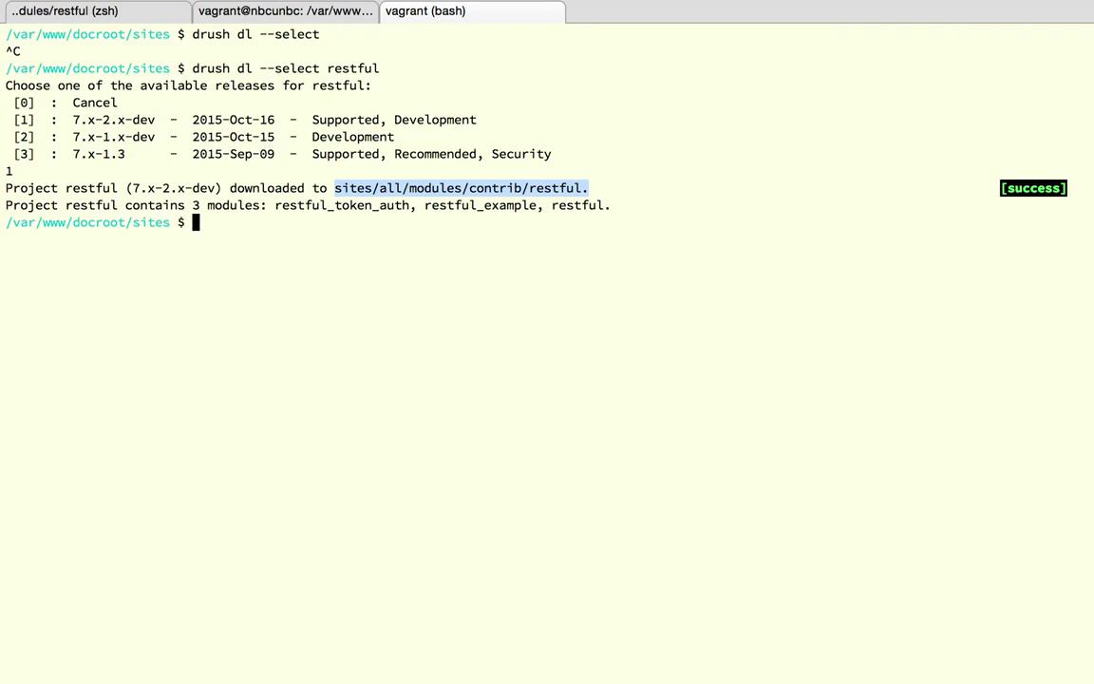
Run drush en restful and accept downloading the missing plug dependency.
{"action": "type", "text": "drush en restful"}
{"action": "key", "text": "Return"}
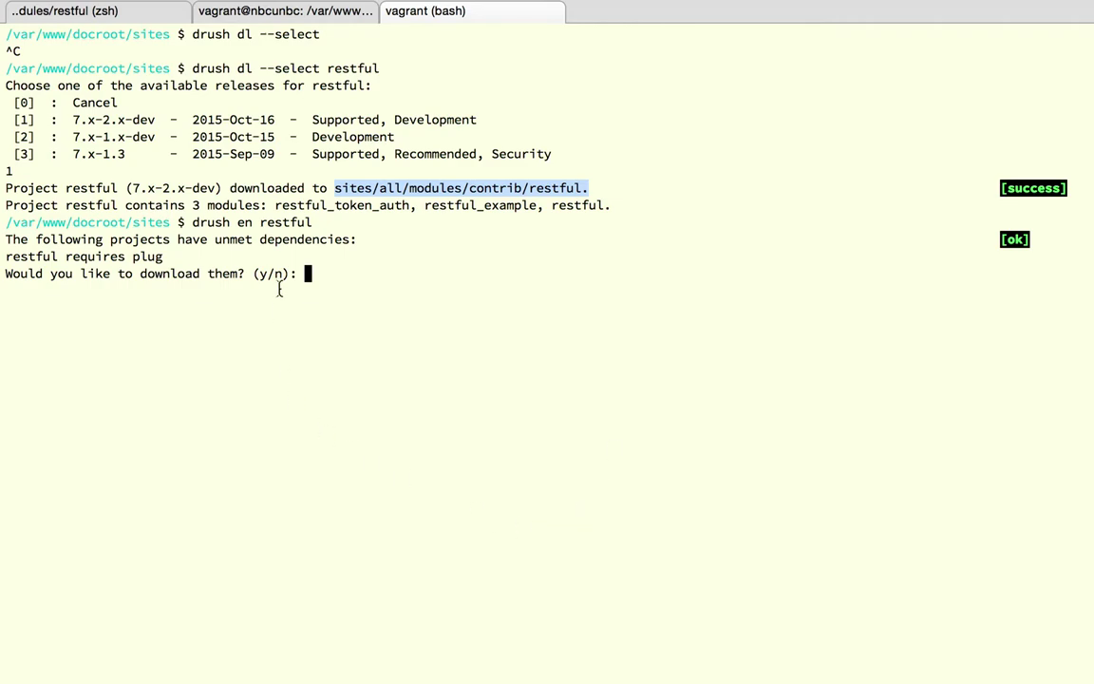
{"action": "left_click_drag", "start_coordinate": [193, 222], "coordinate": [311, 222]}
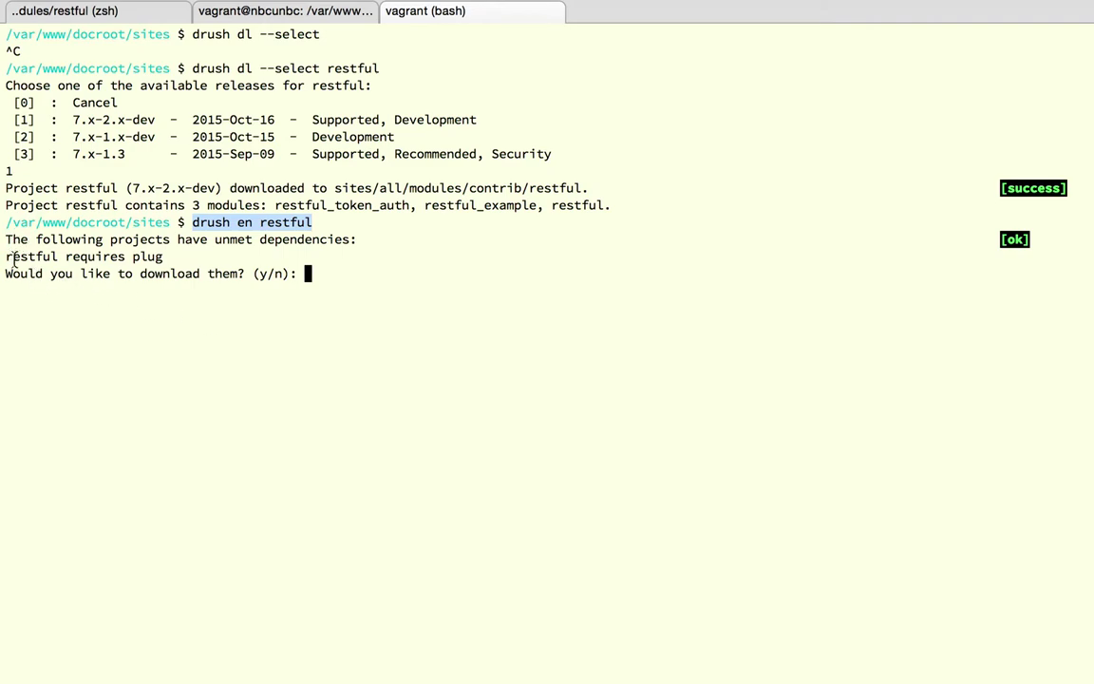
{"action": "left_click_drag", "start_coordinate": [7, 257], "coordinate": [164, 257]}
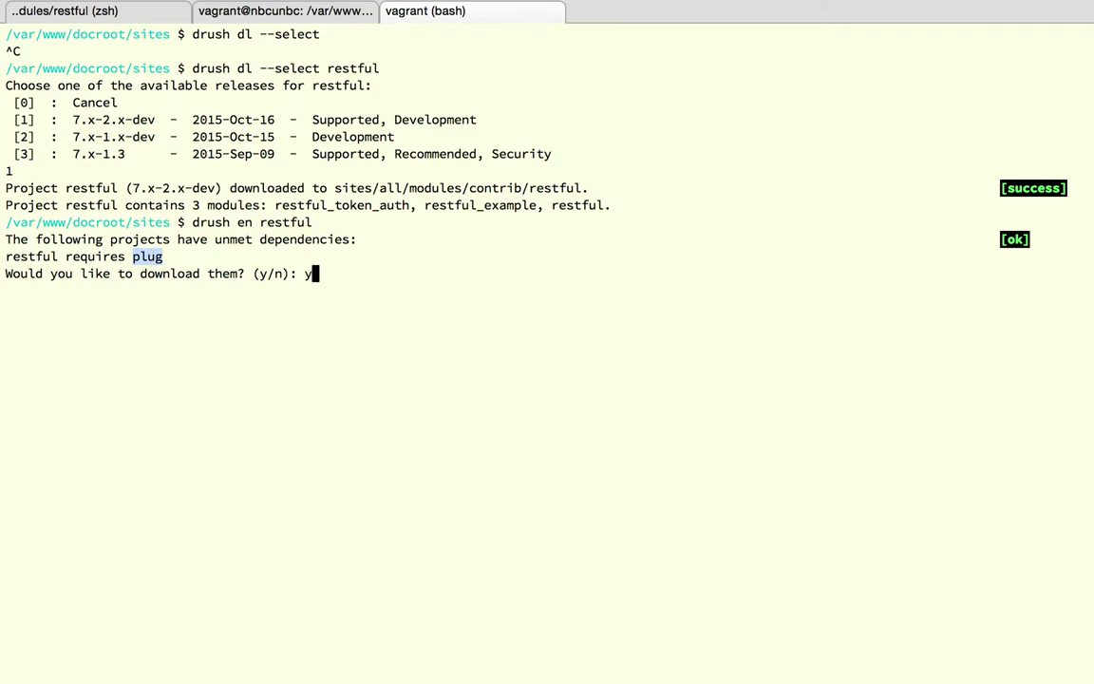
{"action": "key", "text": "Return"}
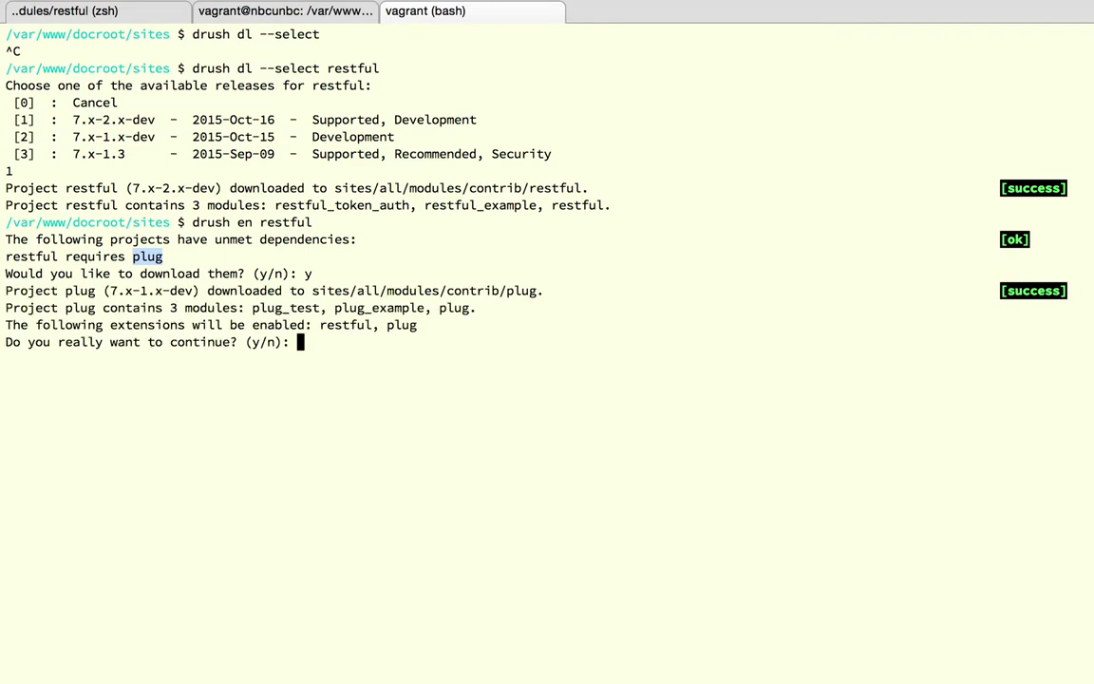
Review the listed modules and answer y to enable restful and plug.
{"action": "double_click", "coordinate": [336, 310]}
{"action": "double_click", "coordinate": [330, 325]}
{"action": "left_click_drag", "start_coordinate": [330, 325], "coordinate": [361, 325]}
{"action": "double_click", "coordinate": [390, 325]}
{"action": "left_click", "coordinate": [361, 325]}
{"action": "double_click", "coordinate": [361, 325]}
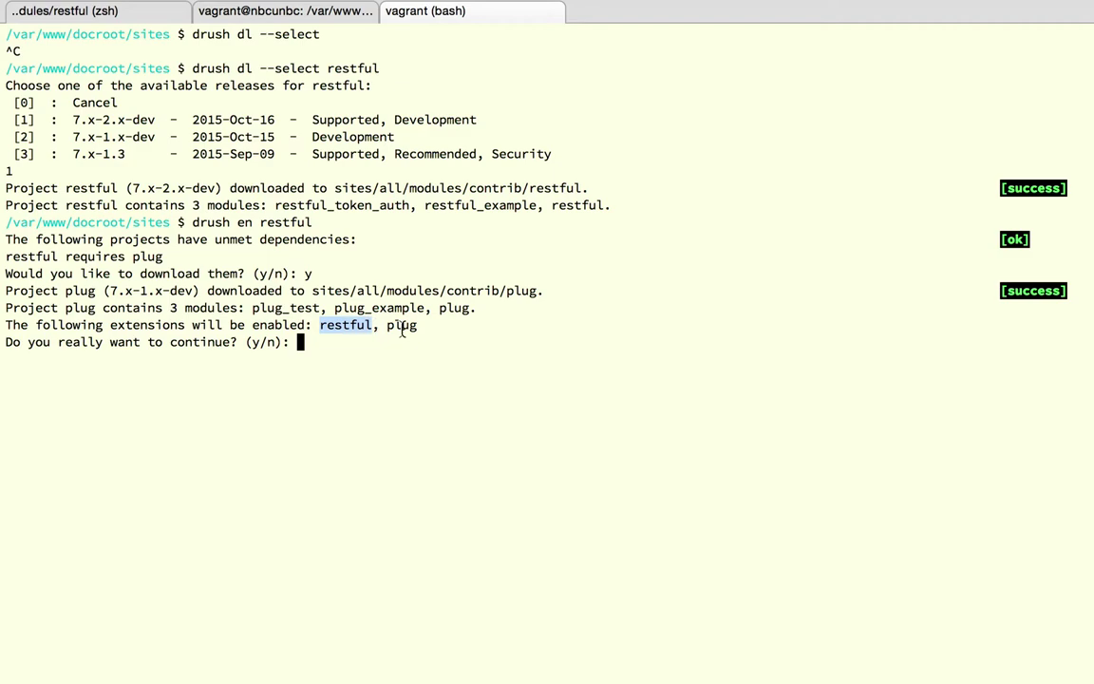
{"action": "double_click", "coordinate": [402, 326]}
{"action": "type", "text": "y"}
{"action": "key", "text": "Return"}
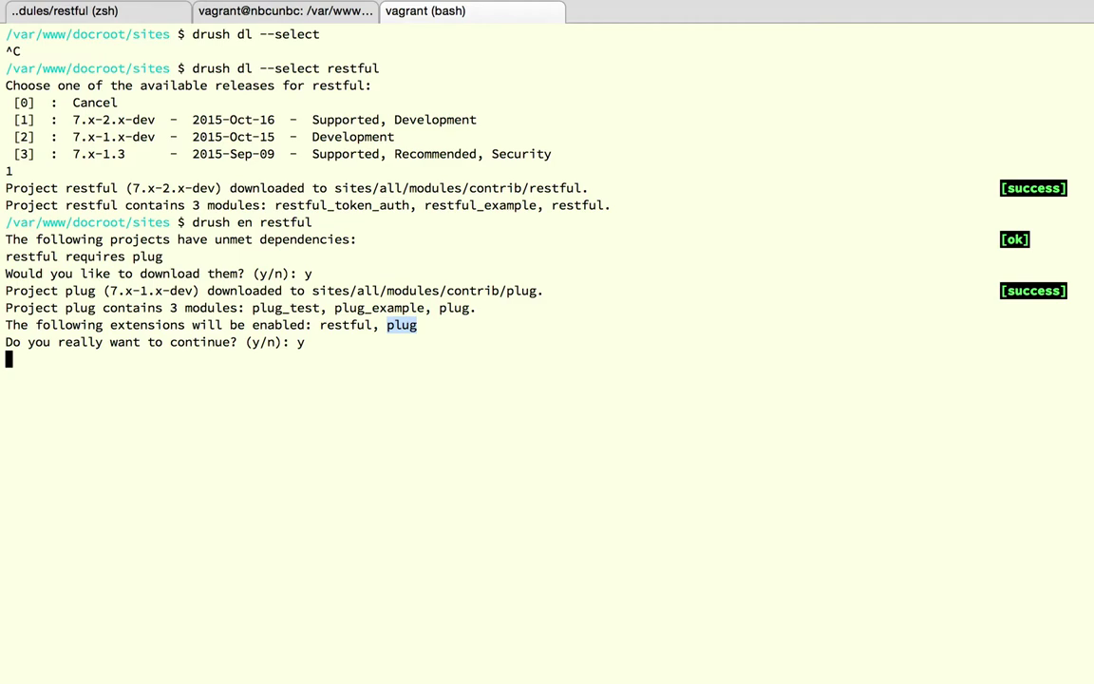
Check the output confirming plug and restful were enabled successfully.
{"action": "left_click", "coordinate": [671, 279]}
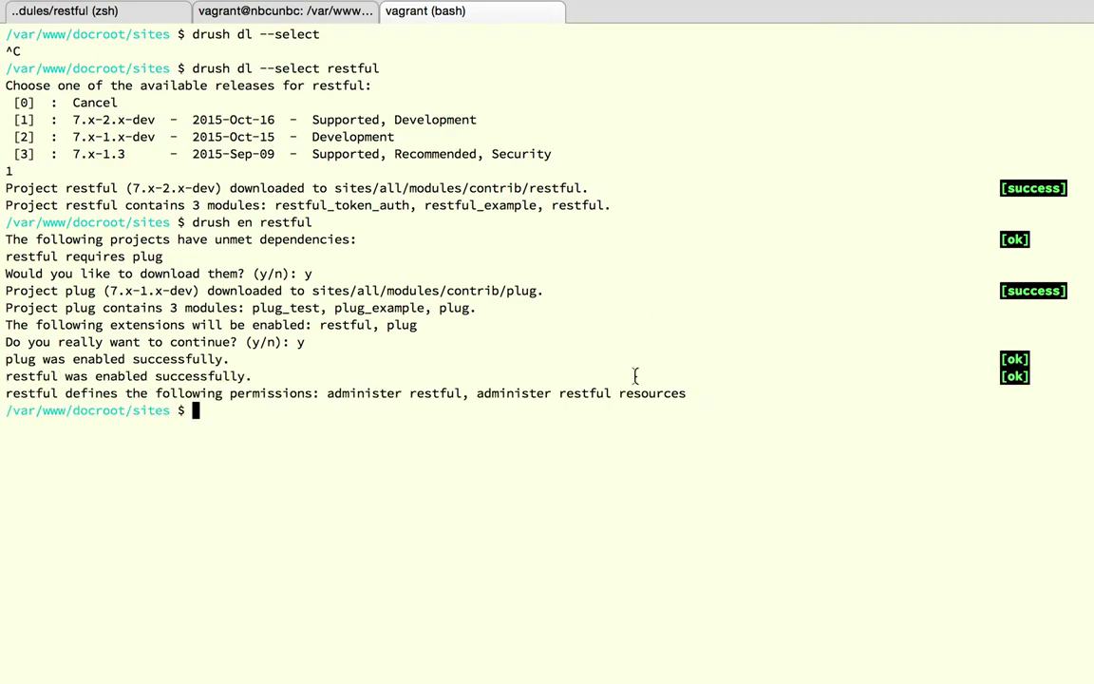
{"action": "double_click", "coordinate": [411, 325]}
{"action": "left_click", "coordinate": [448, 458]}
Highlight plug in the enabled-extensions output, then return to RESTful's downloads page in Chrome.
{"action": "double_click", "coordinate": [403, 327]}
{"action": "left_click", "coordinate": [553, 469]}
{"action": "key", "text": "super+Tab"}
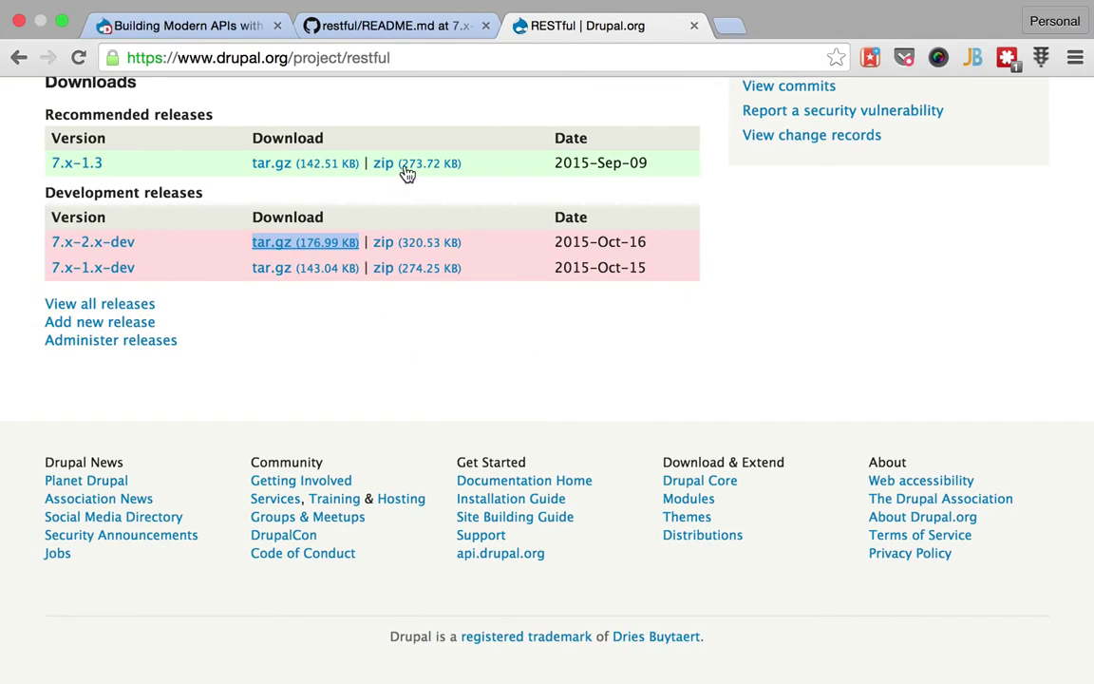
On contrib.local, open RESTful settings at admin/config/services/restful via Configuration > Web Services.
{"action": "key", "text": "ctrl+shift+Tab"}
{"action": "key", "text": "super+grave"}
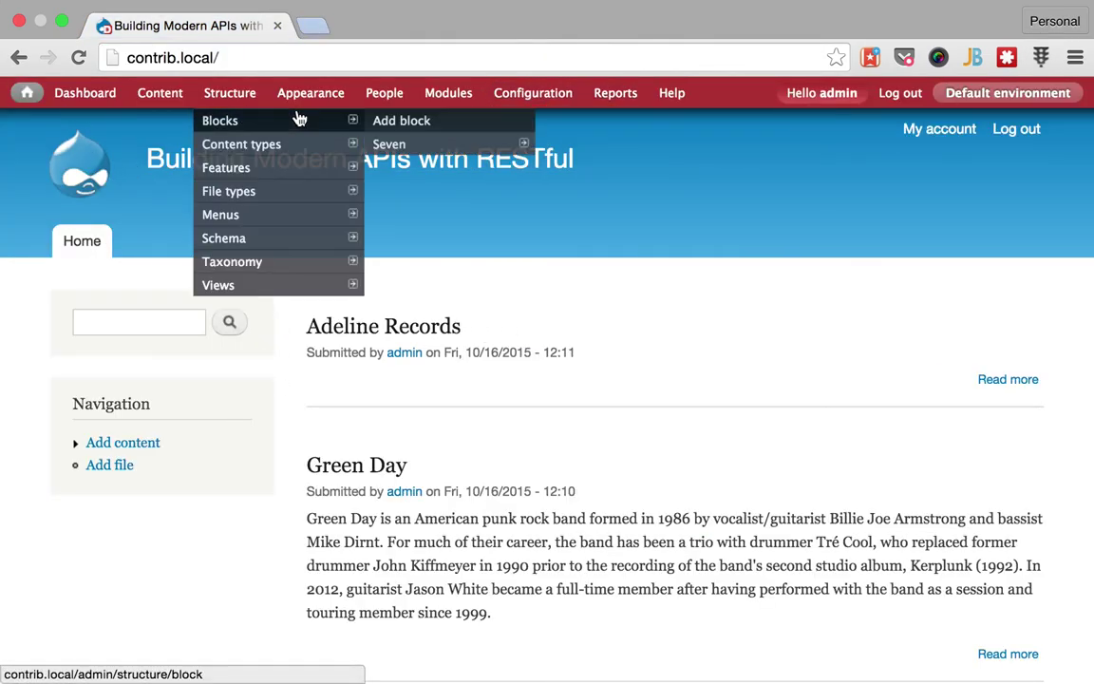
{"action": "left_click", "coordinate": [528, 112]}
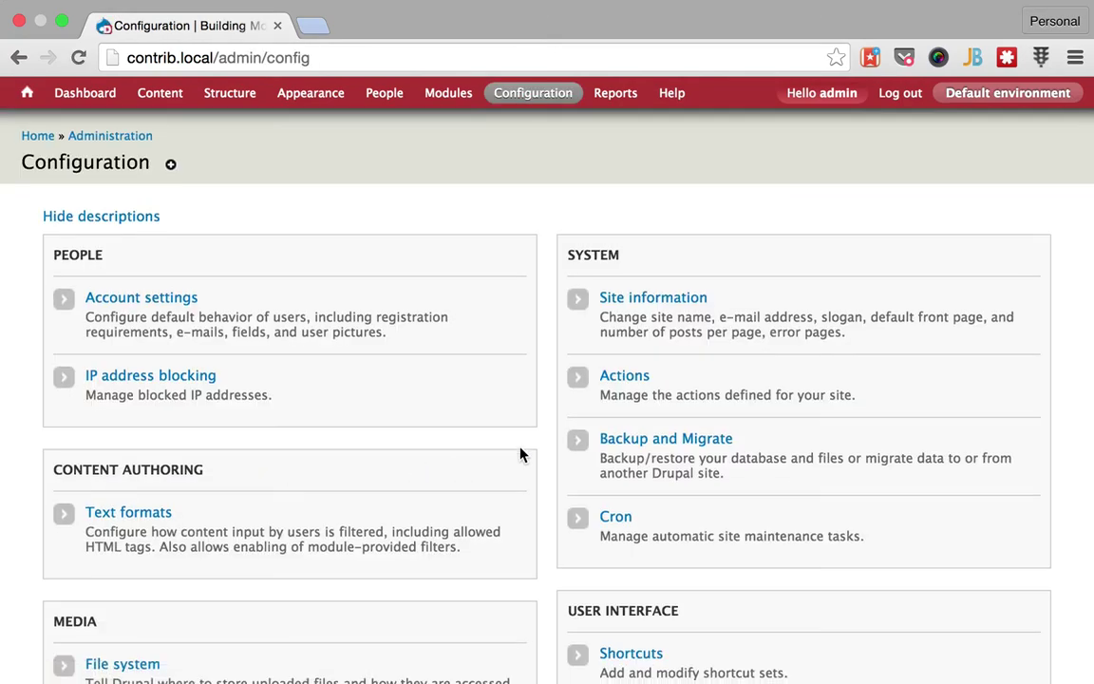
{"action": "scroll", "coordinate": [521, 453], "scroll_direction": "down", "scroll_amount": 10}
{"action": "scroll", "coordinate": [521, 453], "scroll_direction": "down", "scroll_amount": 5}
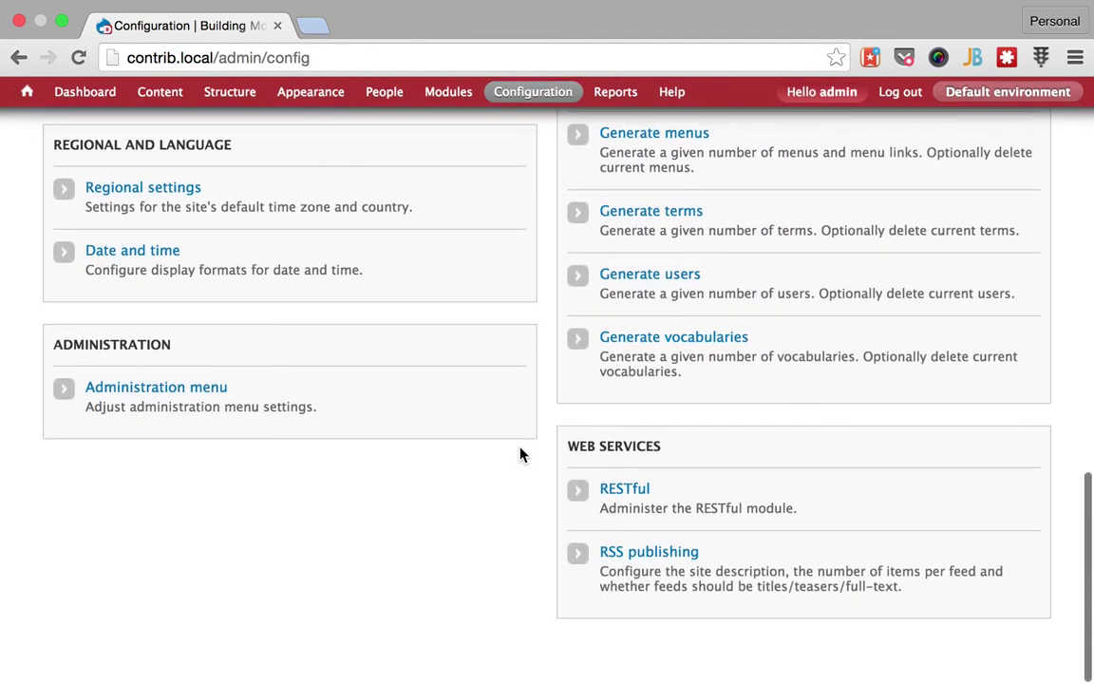
{"action": "left_click", "coordinate": [629, 492]}
{"action": "scroll", "coordinate": [539, 276], "scroll_direction": "down", "scroll_amount": 8}
{"action": "scroll", "coordinate": [540, 276], "scroll_direction": "up", "scroll_amount": 8}
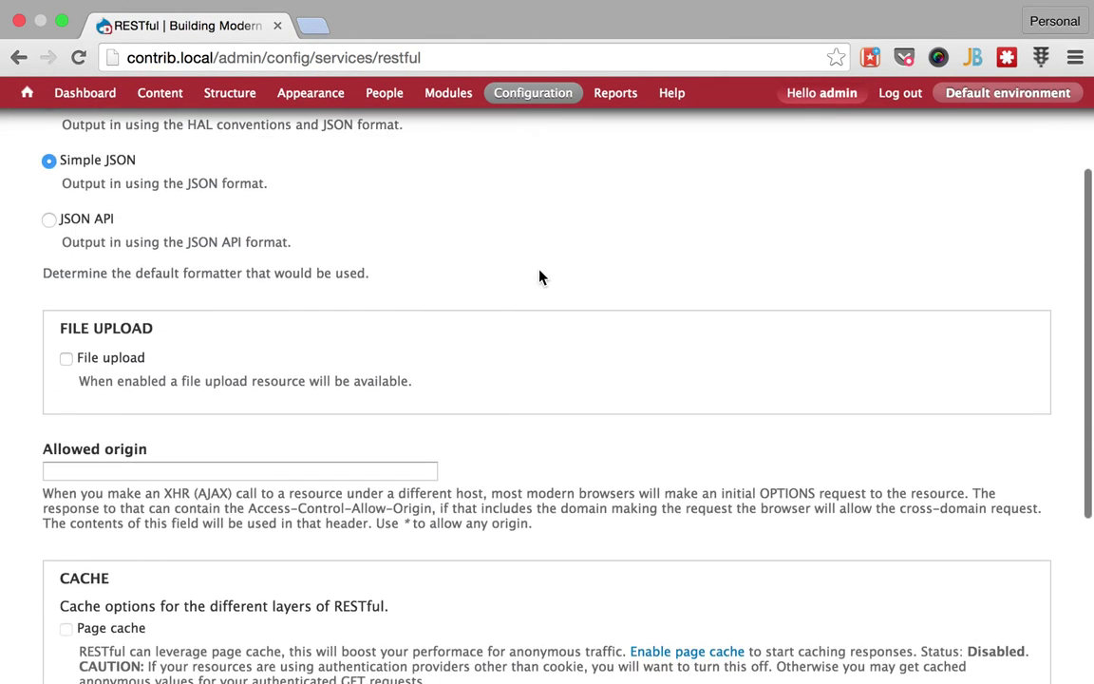
{"action": "scroll", "coordinate": [540, 277], "scroll_direction": "up", "scroll_amount": 1}
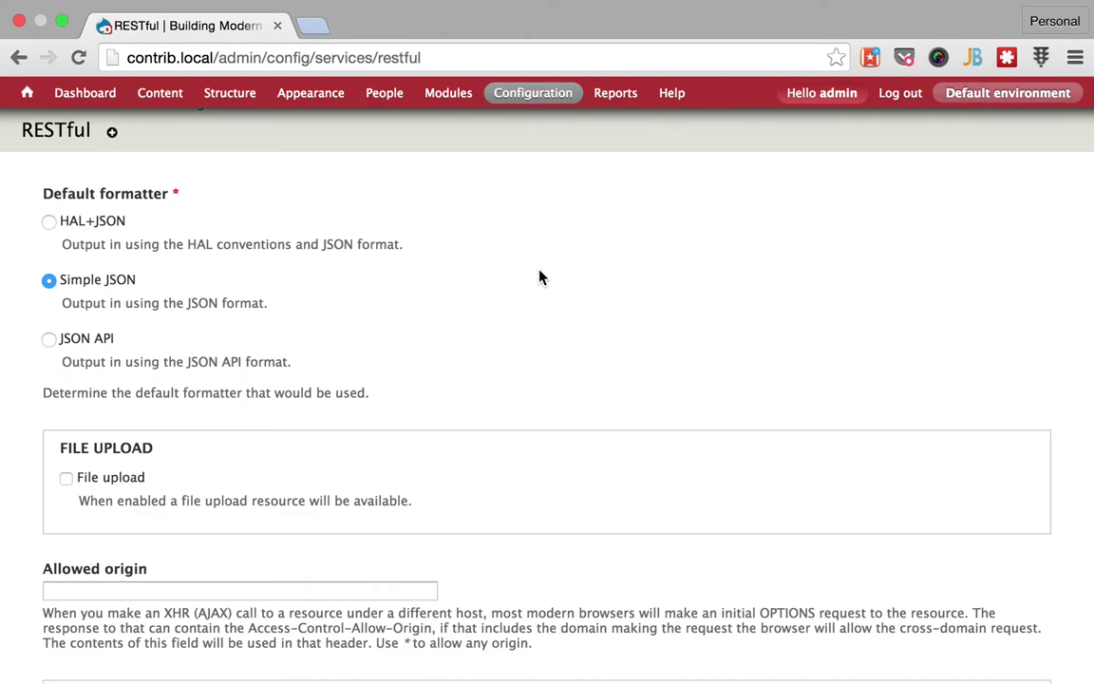
{"action": "scroll", "coordinate": [538, 275], "scroll_direction": "down", "scroll_amount": 3}
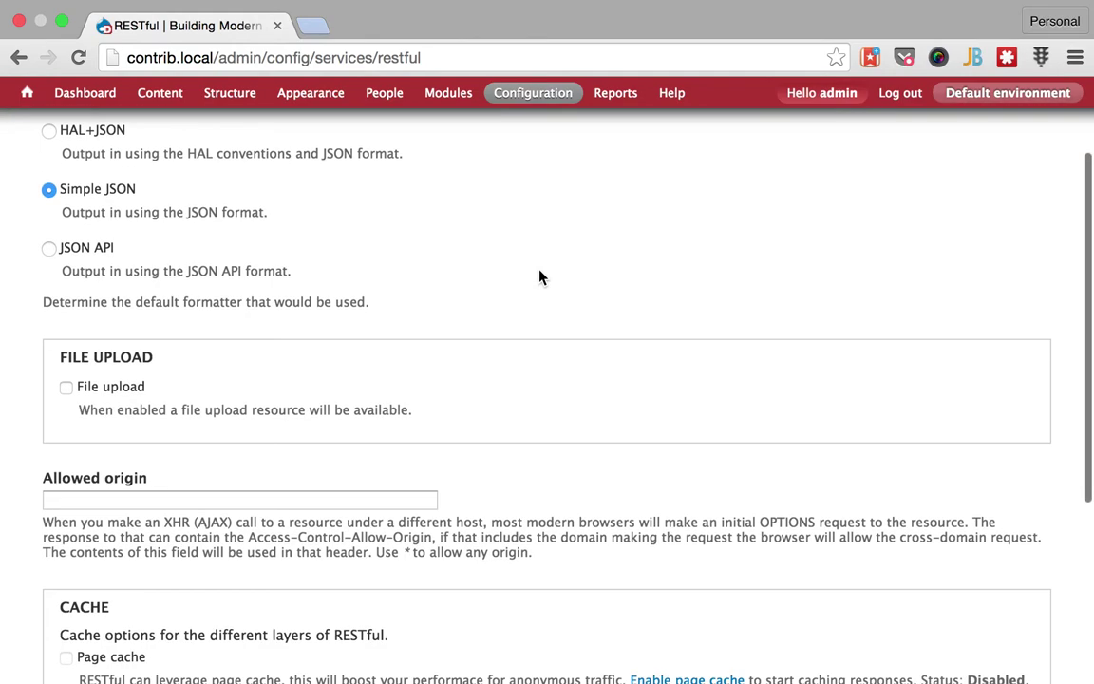
{"action": "scroll", "coordinate": [522, 292], "scroll_direction": "down", "scroll_amount": 5}
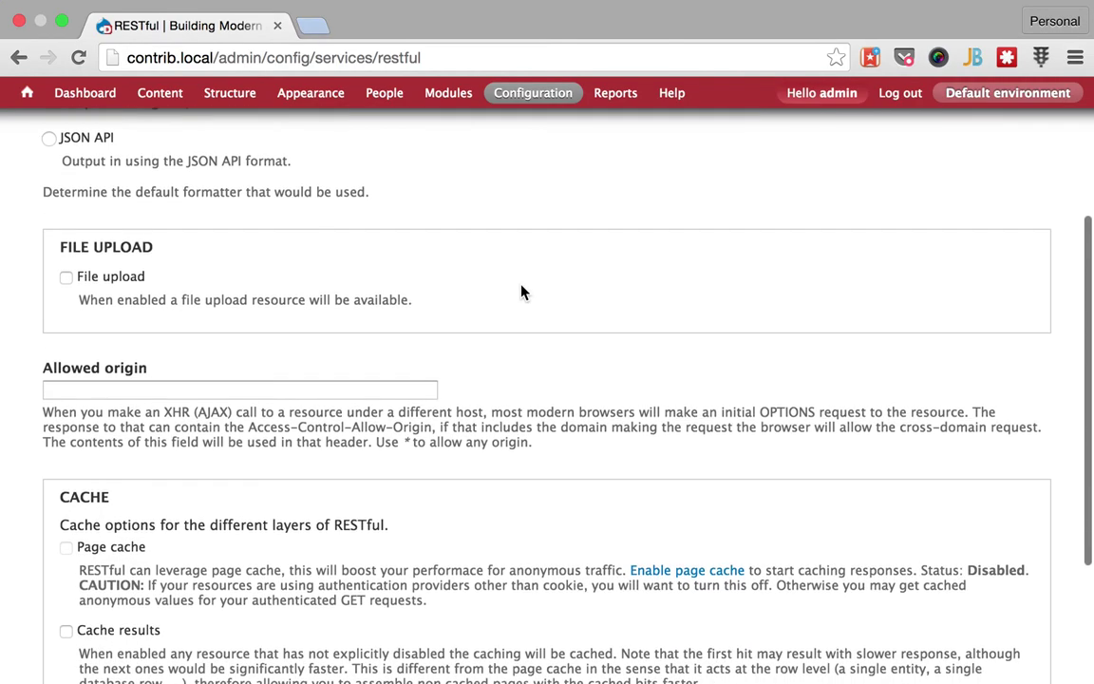
{"action": "scroll", "coordinate": [521, 292], "scroll_direction": "down", "scroll_amount": 5}
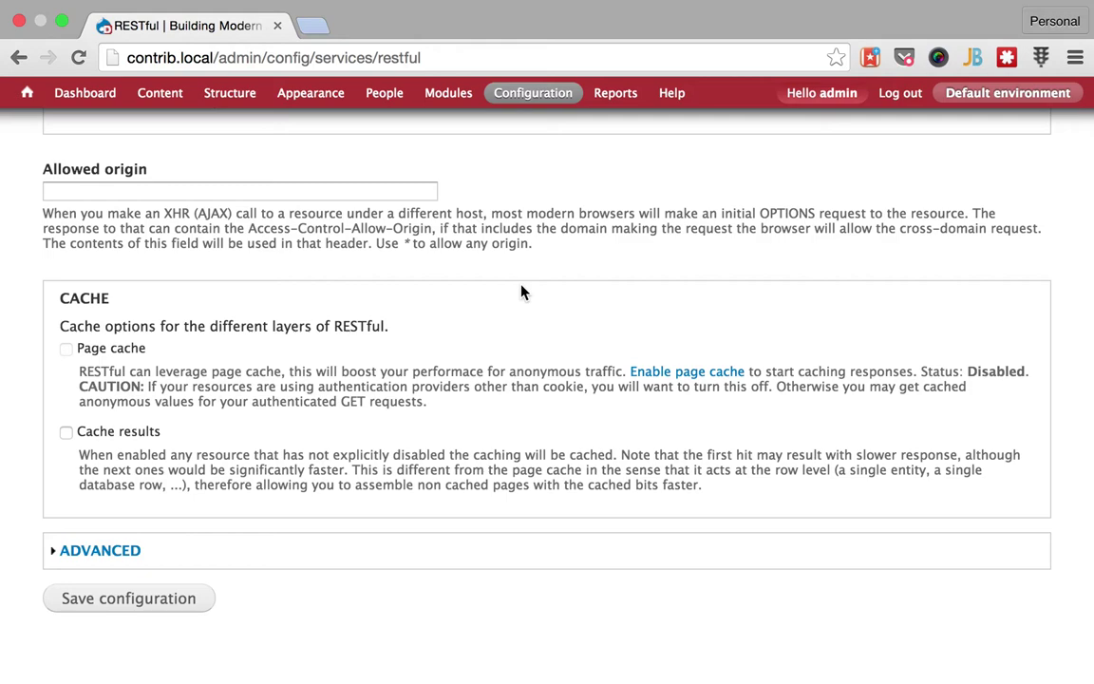
{"action": "scroll", "coordinate": [522, 292], "scroll_direction": "up", "scroll_amount": 5}
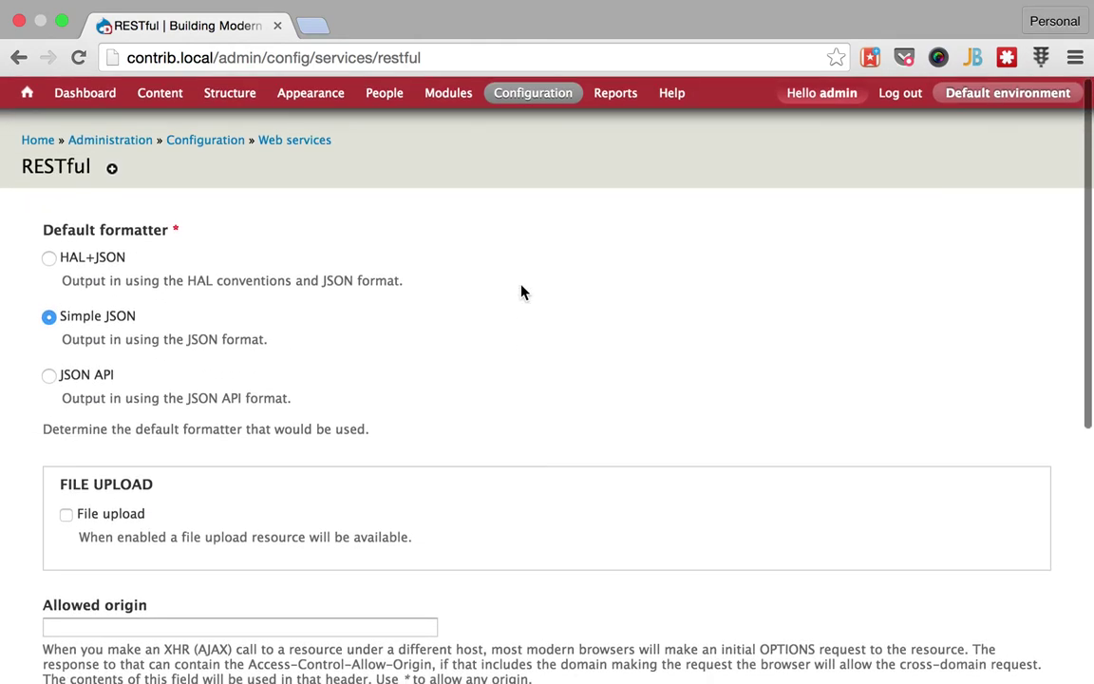
{"action": "scroll", "coordinate": [522, 292], "scroll_direction": "down", "scroll_amount": 2}
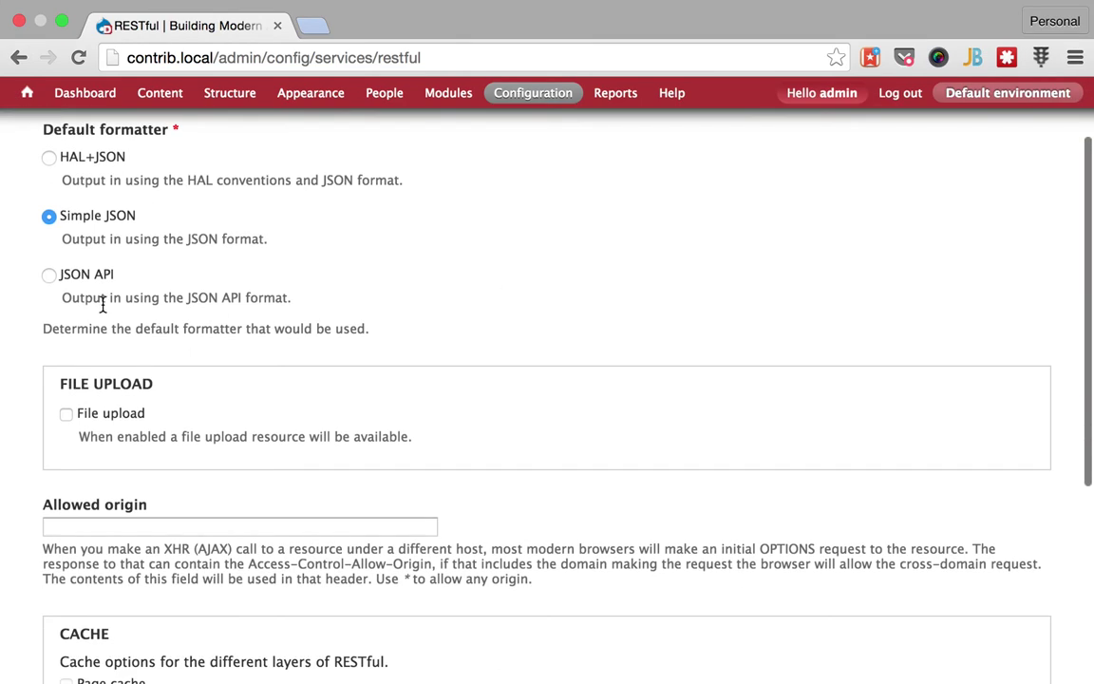
Choose JSON API as default formatter, enable file upload, and expand Advanced showing base path api.
{"action": "left_click", "coordinate": [48, 274]}
{"action": "scroll", "coordinate": [384, 208], "scroll_direction": "down", "scroll_amount": 3}
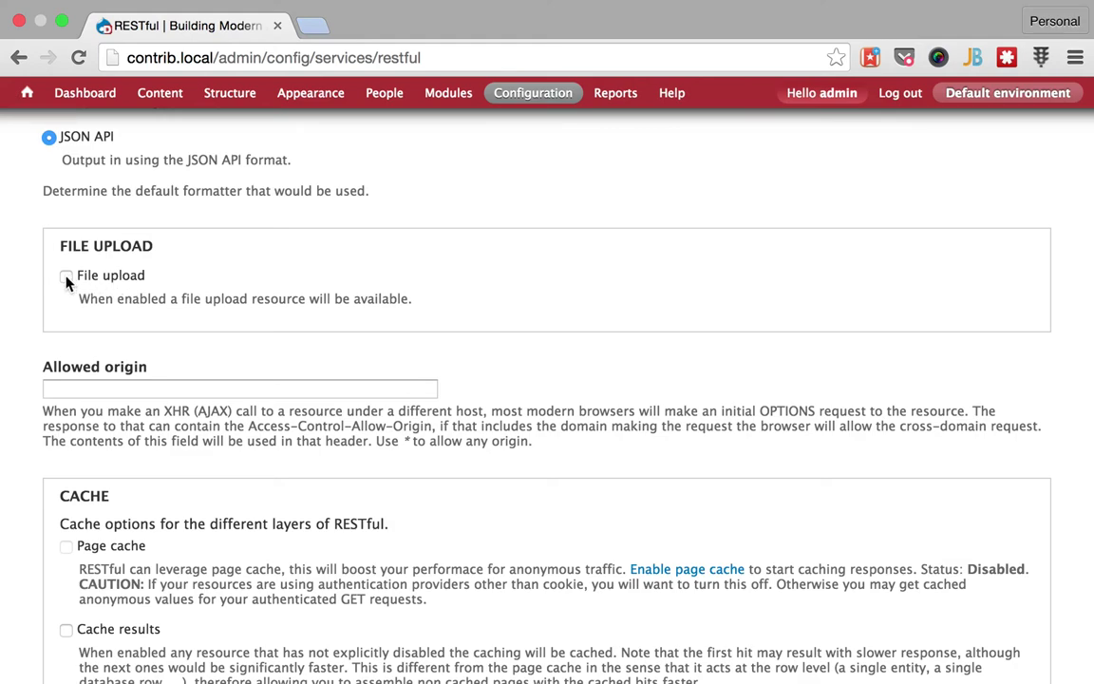
{"action": "left_click", "coordinate": [65, 277]}
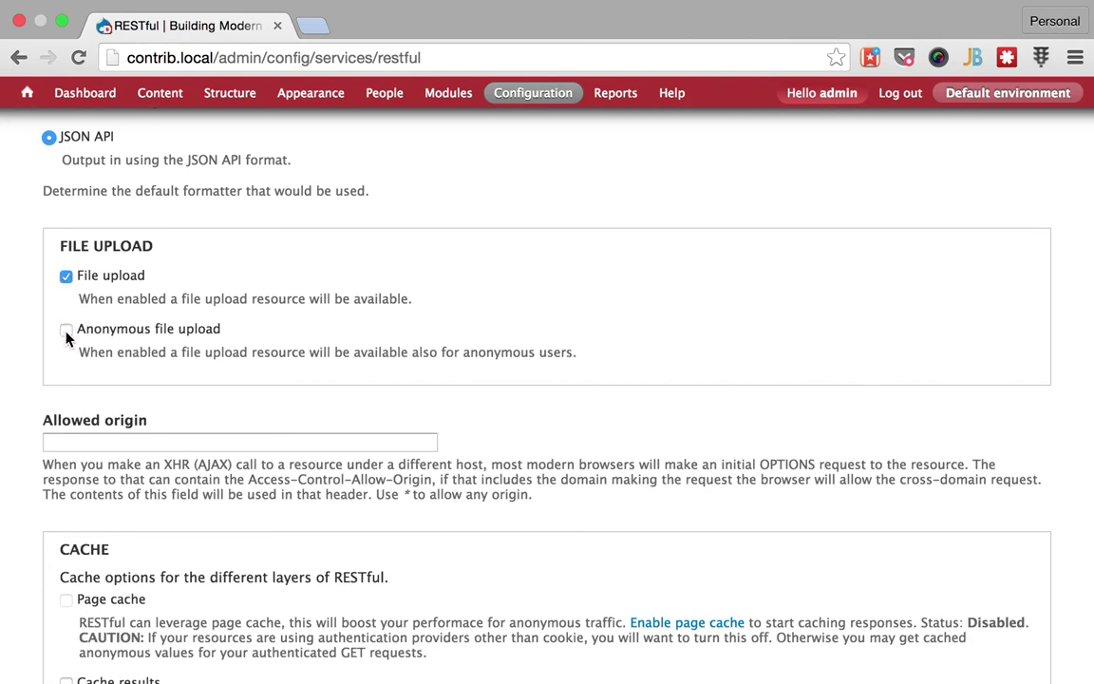
{"action": "scroll", "coordinate": [231, 323], "scroll_direction": "down", "scroll_amount": 5}
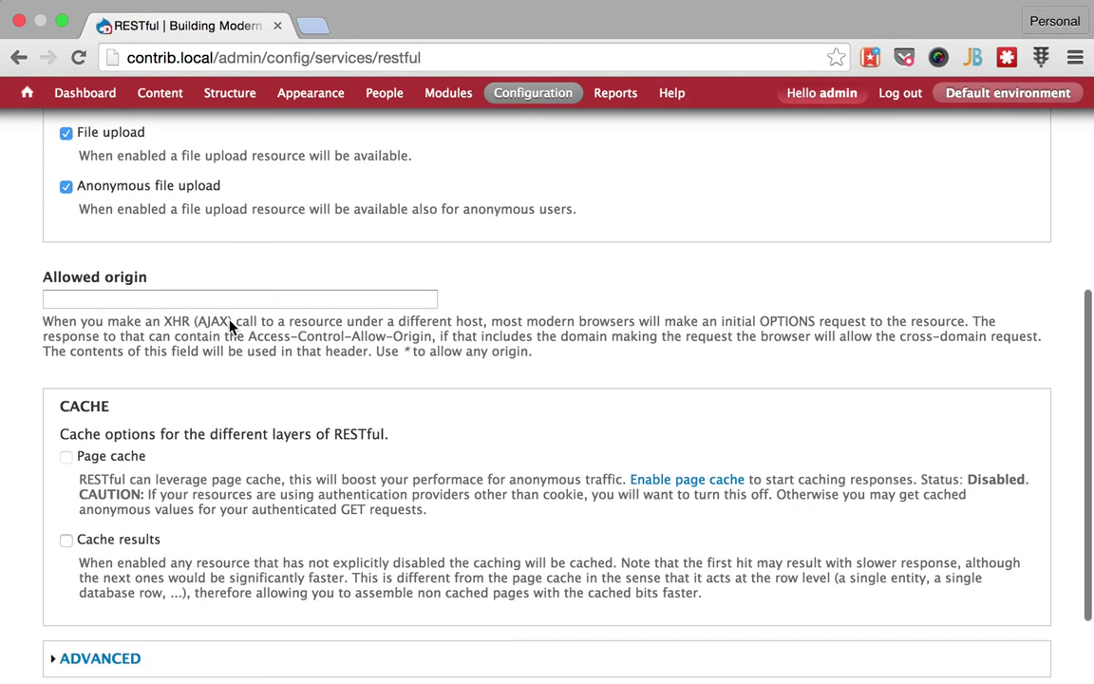
{"action": "left_click", "coordinate": [90, 551]}
{"action": "scroll", "coordinate": [88, 555], "scroll_direction": "down", "scroll_amount": 9}
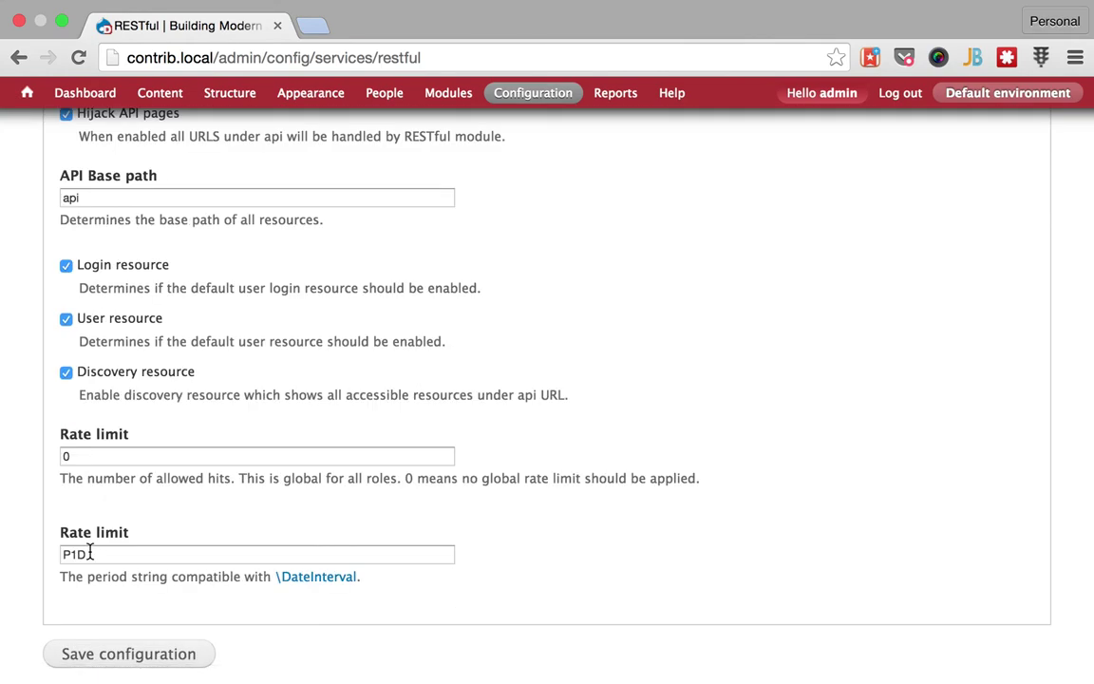
{"action": "scroll", "coordinate": [91, 556], "scroll_direction": "up", "scroll_amount": 3}
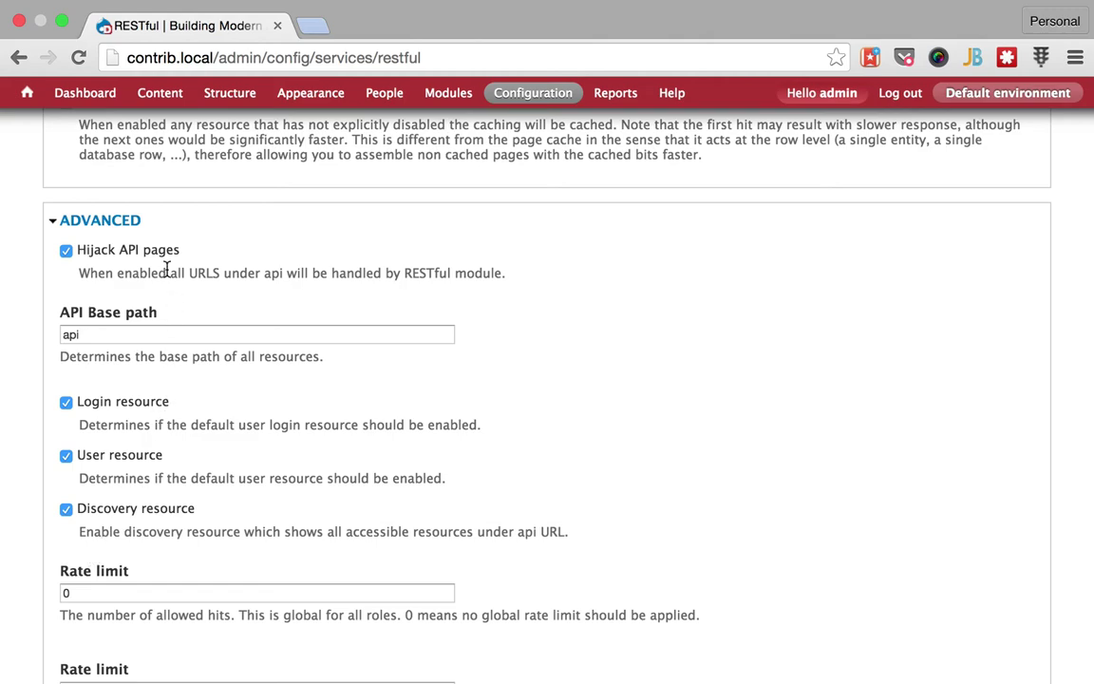
Change the RESTful API Base path from api to codename.
{"action": "left_click", "coordinate": [107, 335]}
{"action": "double_click", "coordinate": [107, 334]}
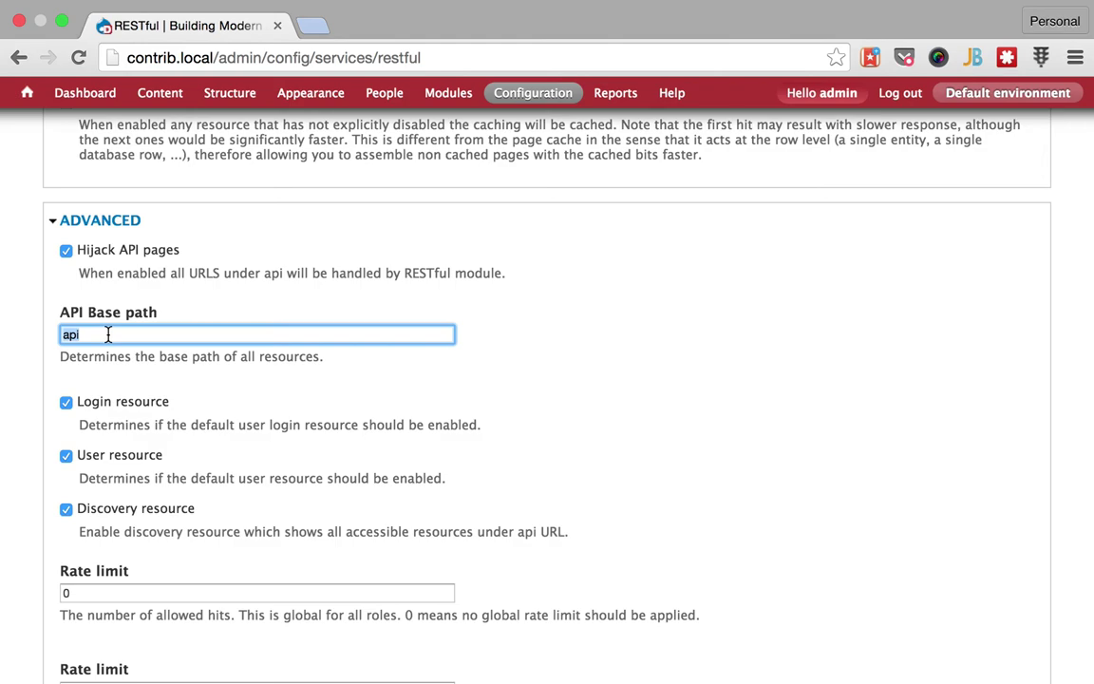
{"action": "type", "text": "codename"}
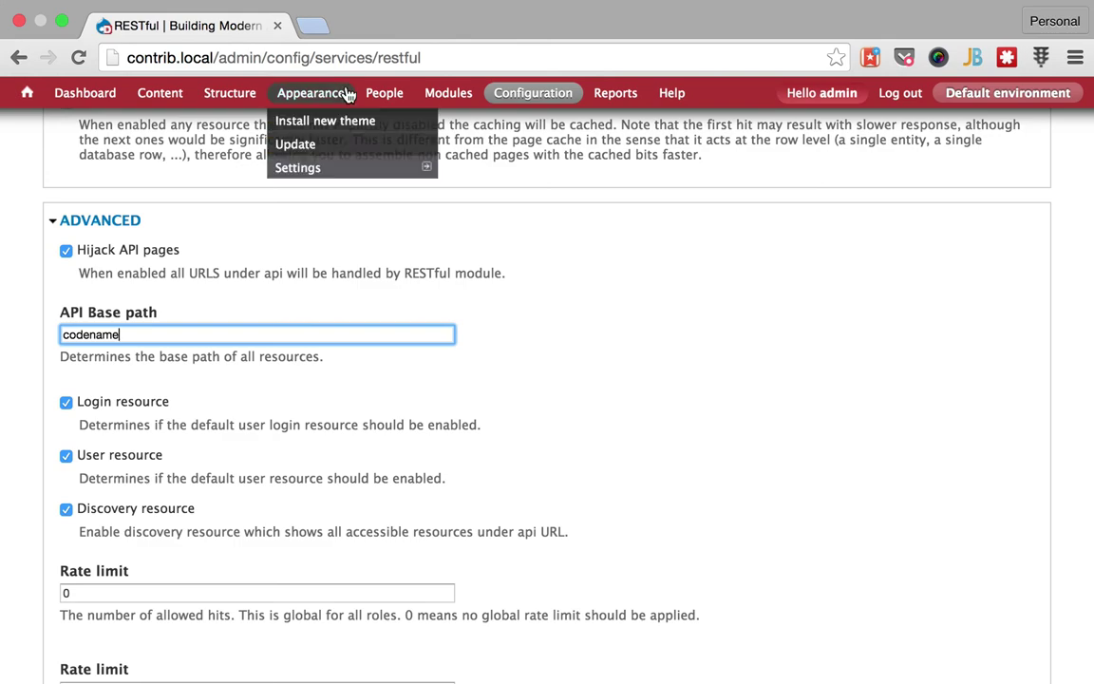
Copy codename into the address bar so it reads contrib.local/codename/.
{"action": "double_click", "coordinate": [237, 59]}
{"action": "left_click_drag", "start_coordinate": [236, 63], "coordinate": [264, 131]}
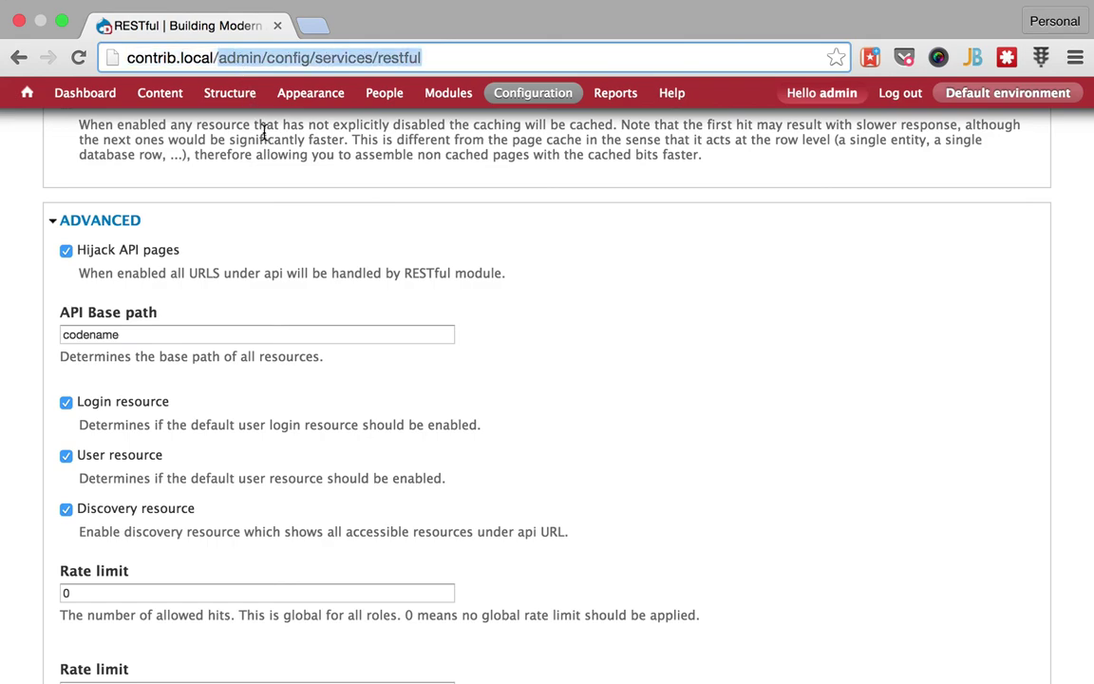
{"action": "double_click", "coordinate": [149, 334]}
{"action": "key", "text": "super+c"}
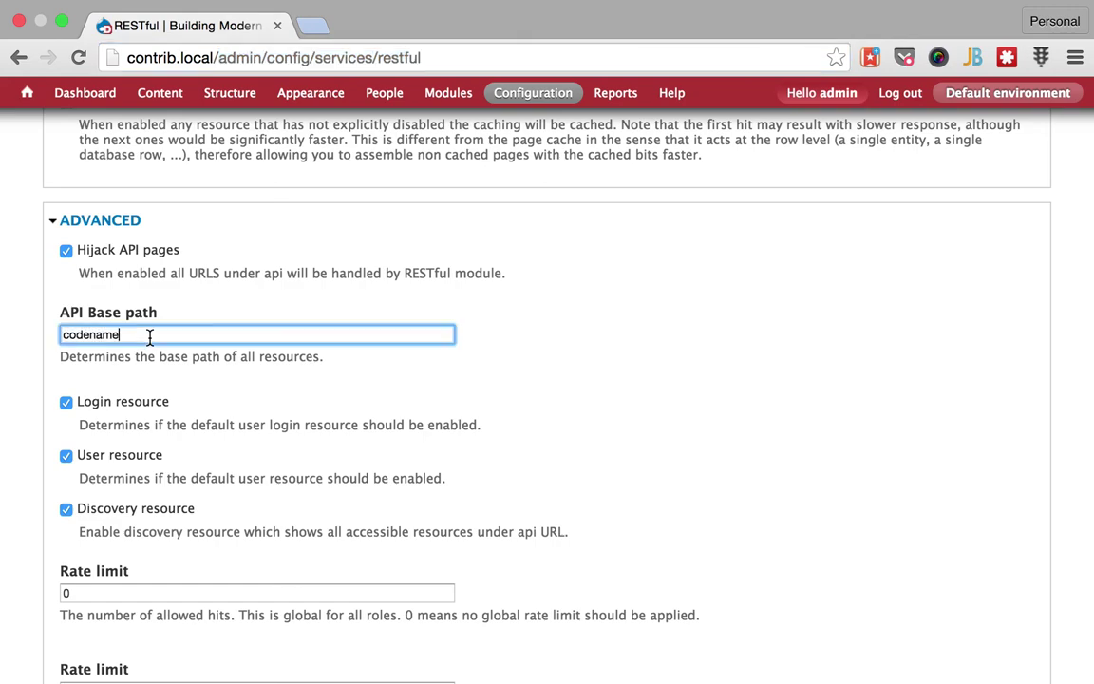
{"action": "left_click_drag", "start_coordinate": [219, 58], "coordinate": [254, 132]}
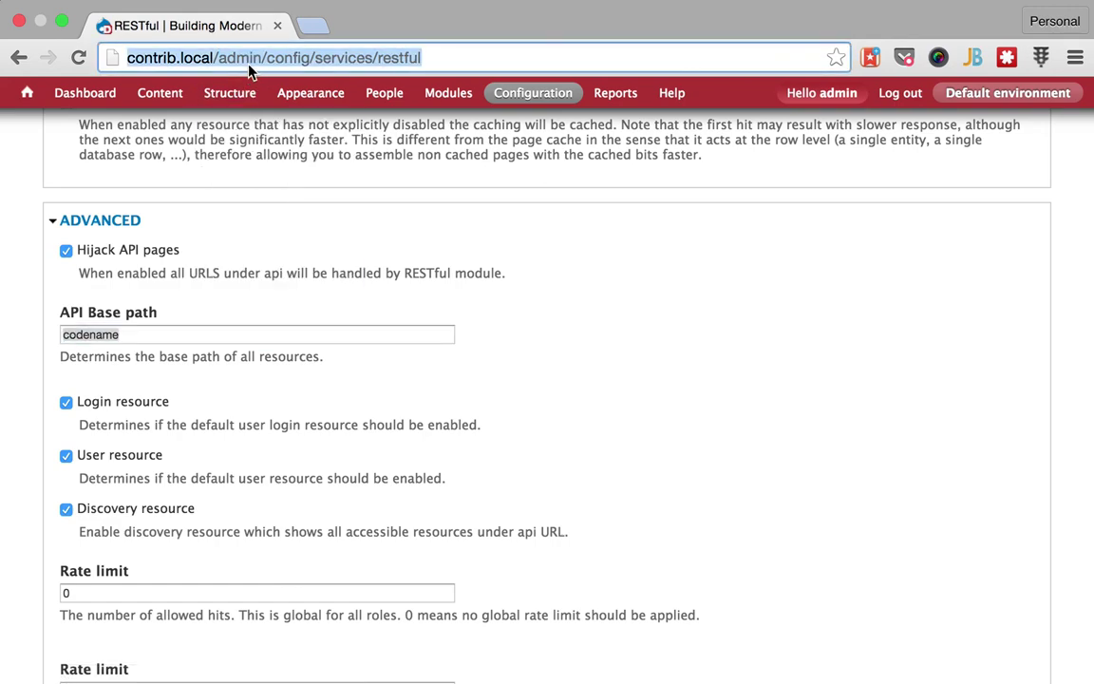
{"action": "key", "text": "super+v"}
{"action": "type", "text": "/"}
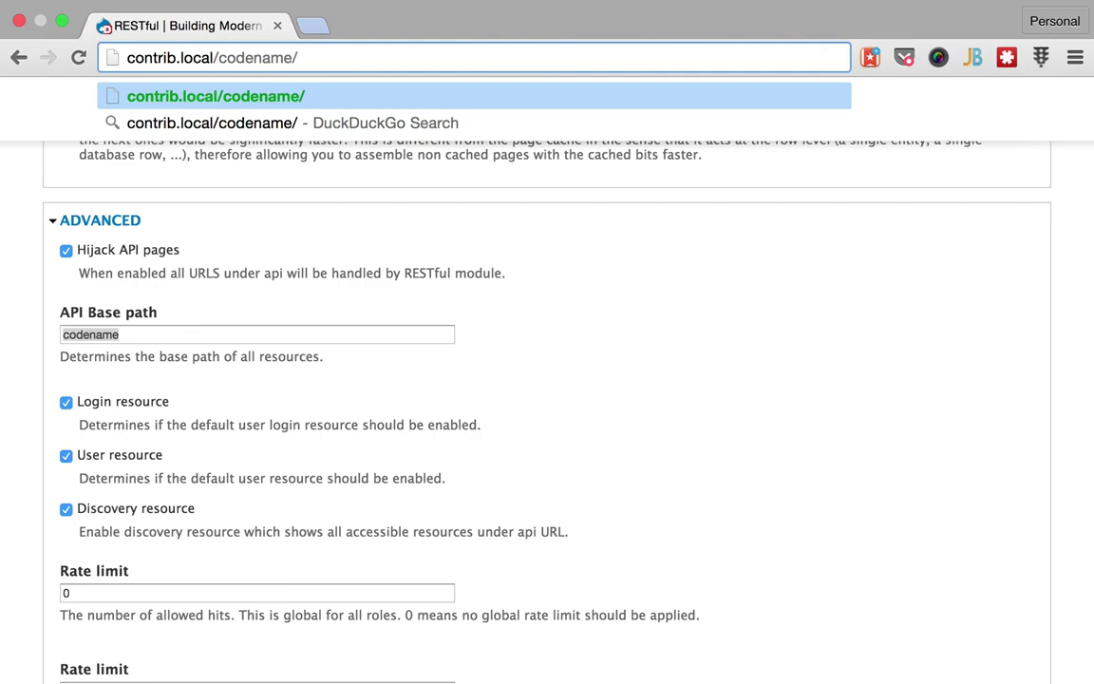
Put the API Base path back to api and save the RESTful configuration.
{"action": "left_click", "coordinate": [401, 331]}
{"action": "left_click", "coordinate": [397, 335]}
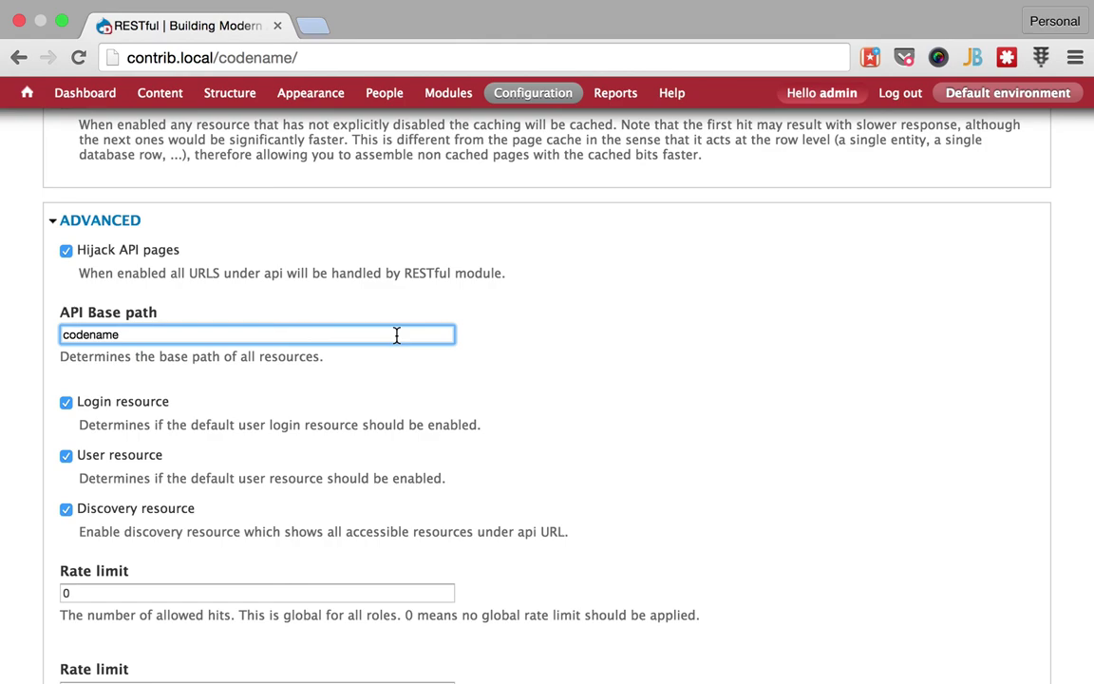
{"action": "double_click", "coordinate": [397, 335]}
{"action": "type", "text": "api"}
{"action": "scroll", "coordinate": [401, 380], "scroll_direction": "down", "scroll_amount": 4}
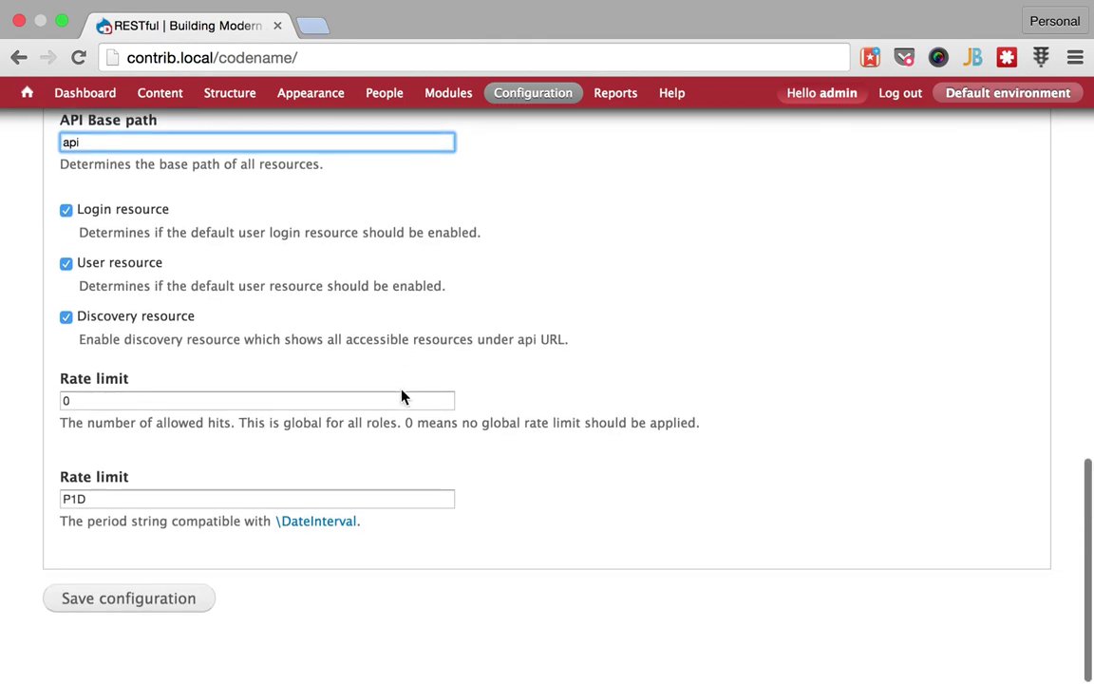
{"action": "left_click", "coordinate": [145, 601]}
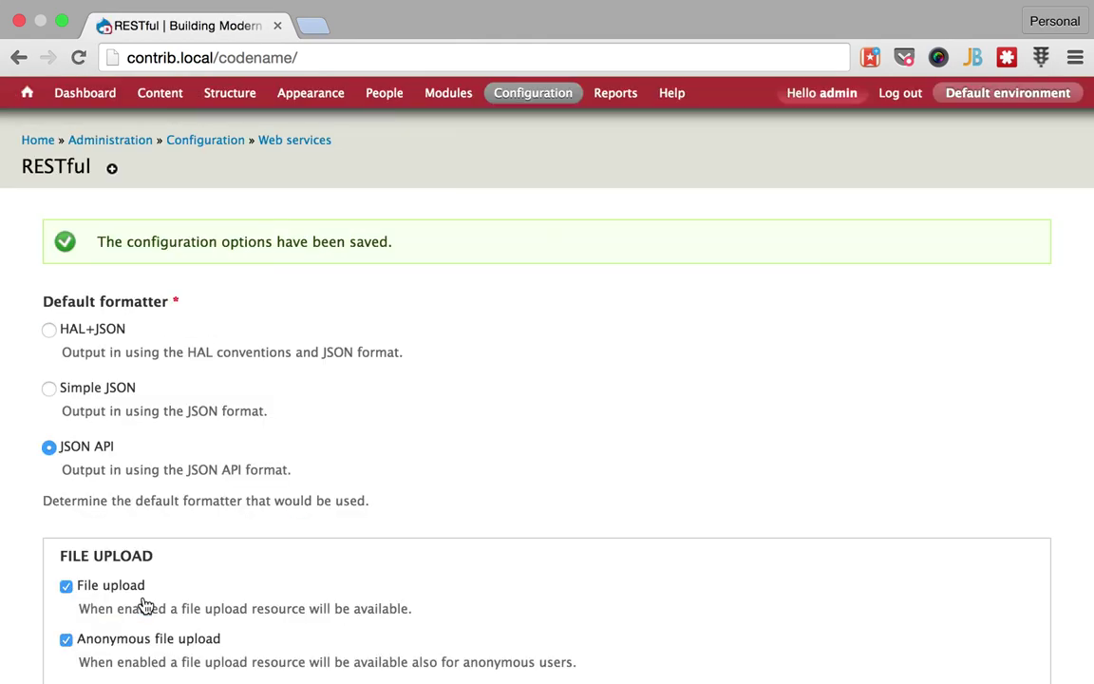